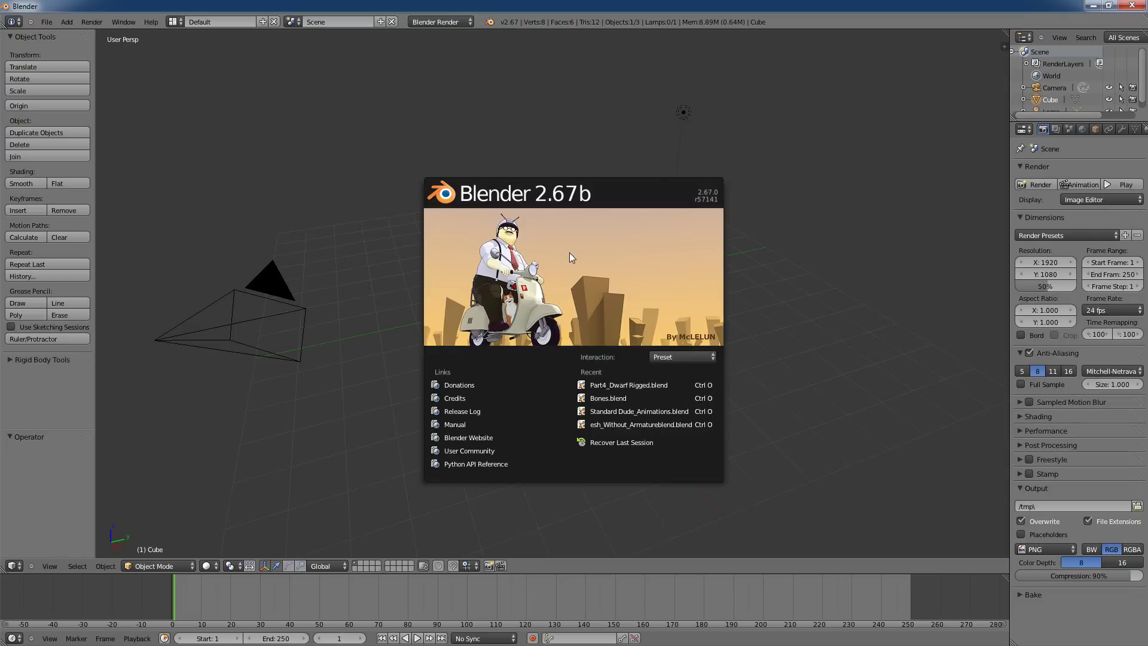
Step: Move the default cube -0.391 along X and set the 3D cursor in empty space
click(612, 256)
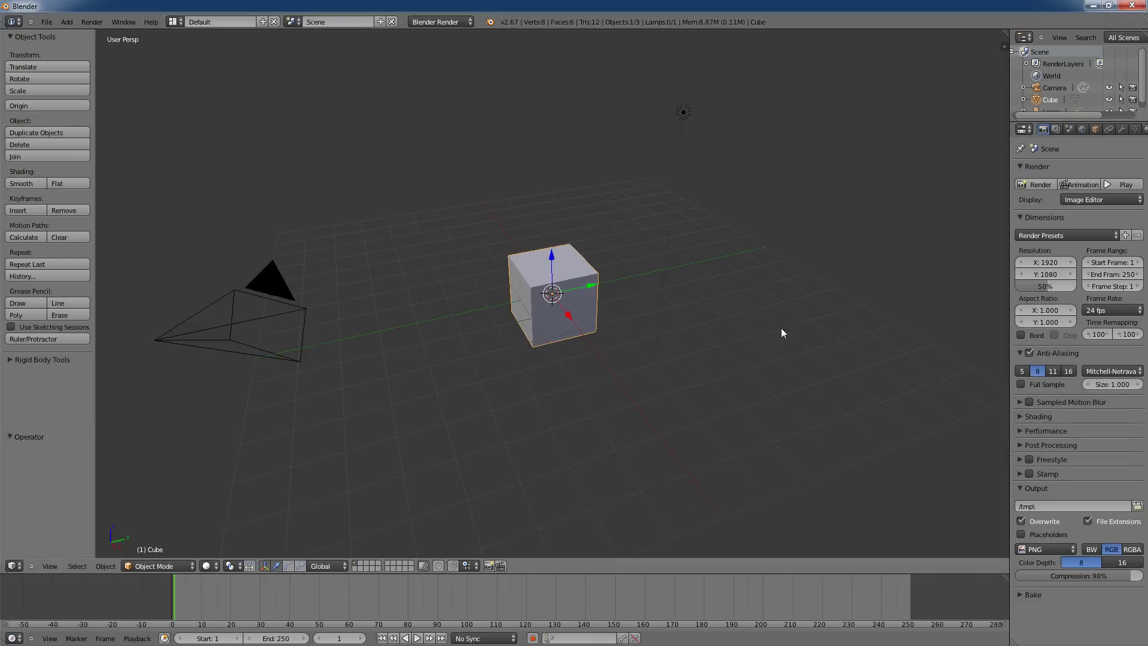
mouse_move(864, 259)
middle_down()
mouse_move(830, 284)
mouse_move(792, 269)
mouse_move(853, 254)
mouse_move(883, 262)
mouse_move(878, 247)
mouse_move(871, 257)
middle_up()
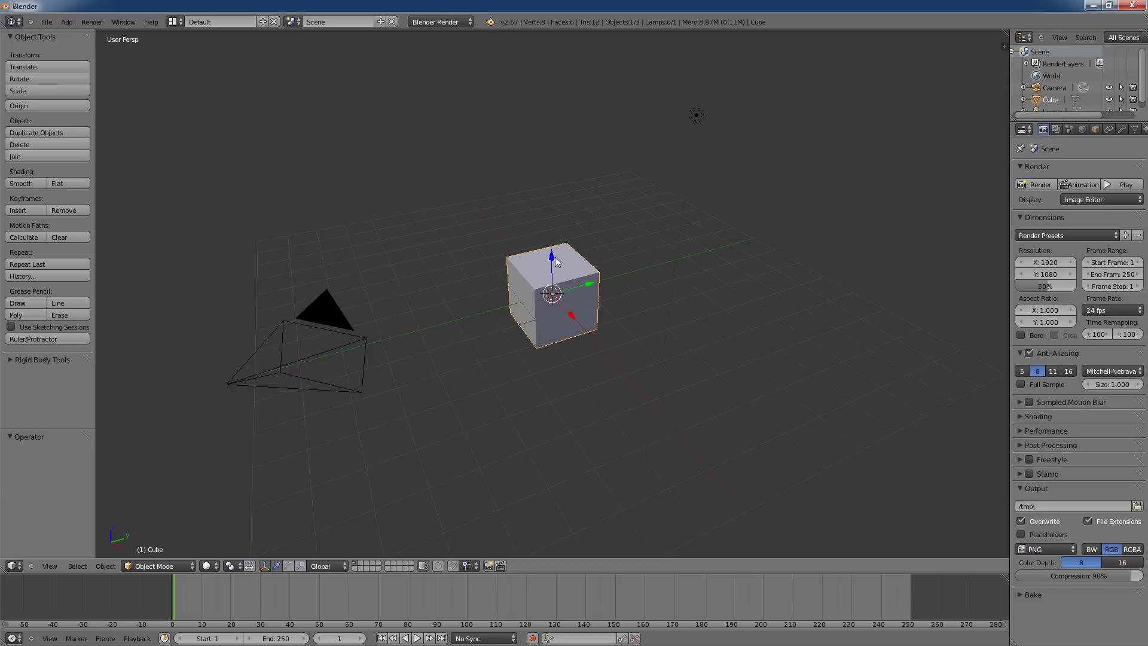
drag(555, 261, 564, 297)
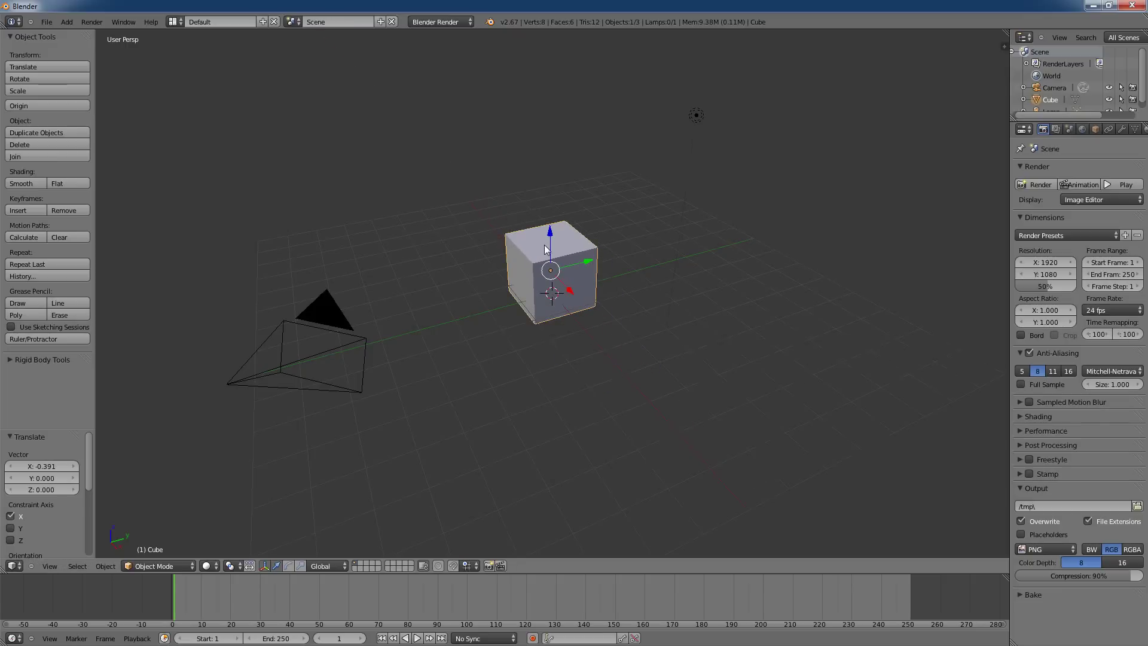
click(375, 186)
middle_drag(537, 349, 532, 407)
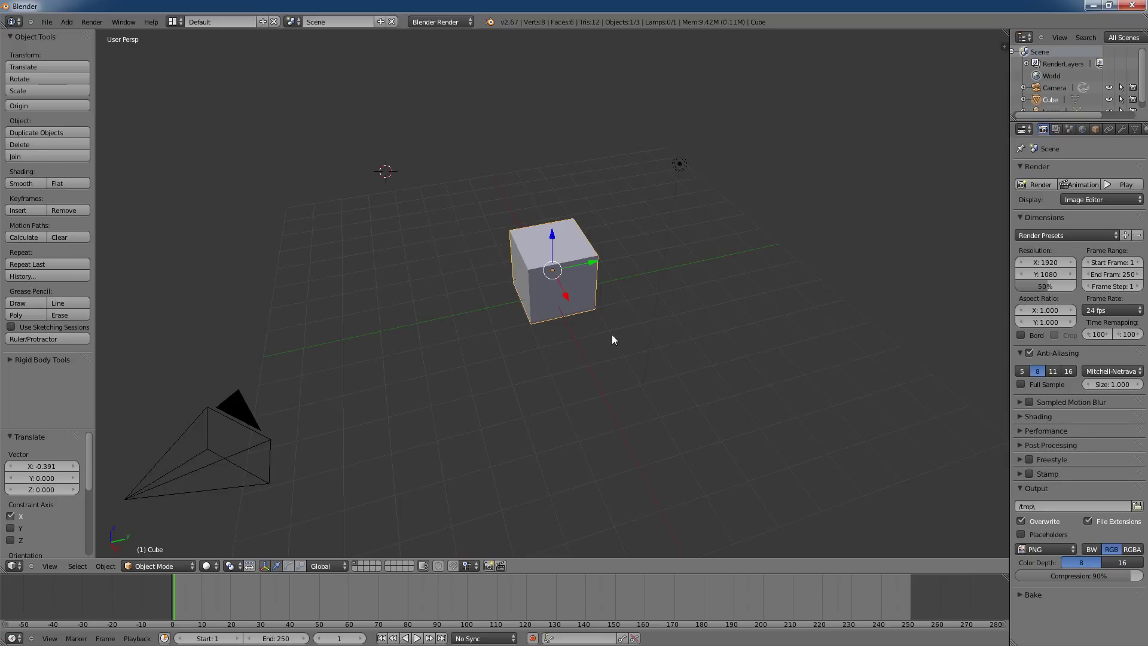
middle_drag(613, 335, 736, 377)
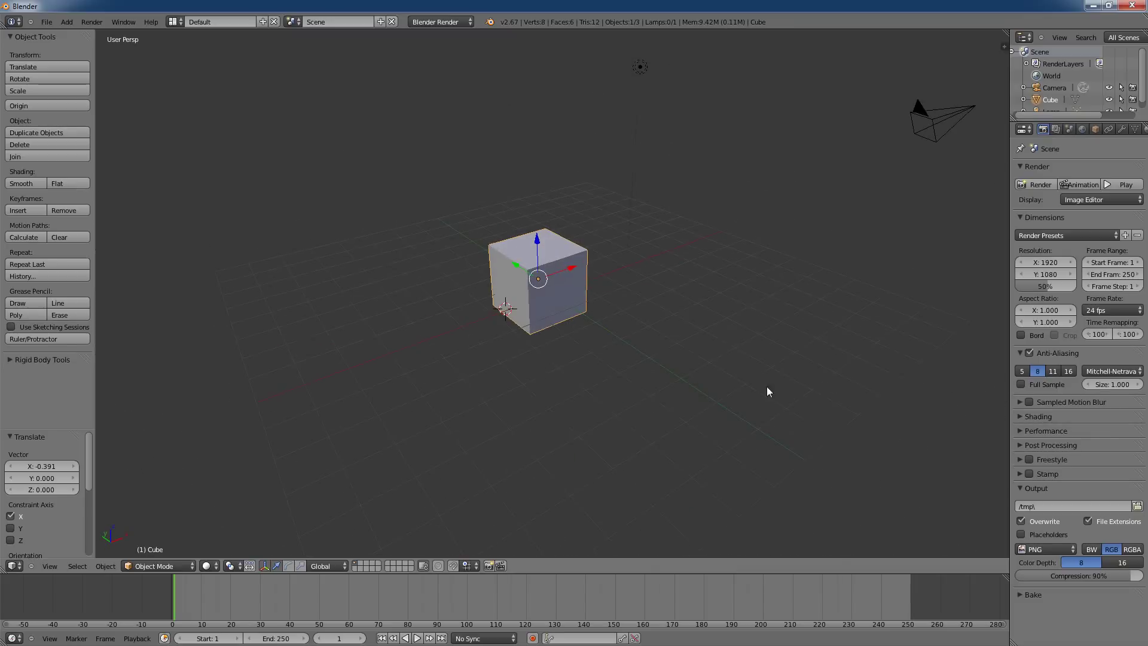
middle_drag(809, 420, 720, 440)
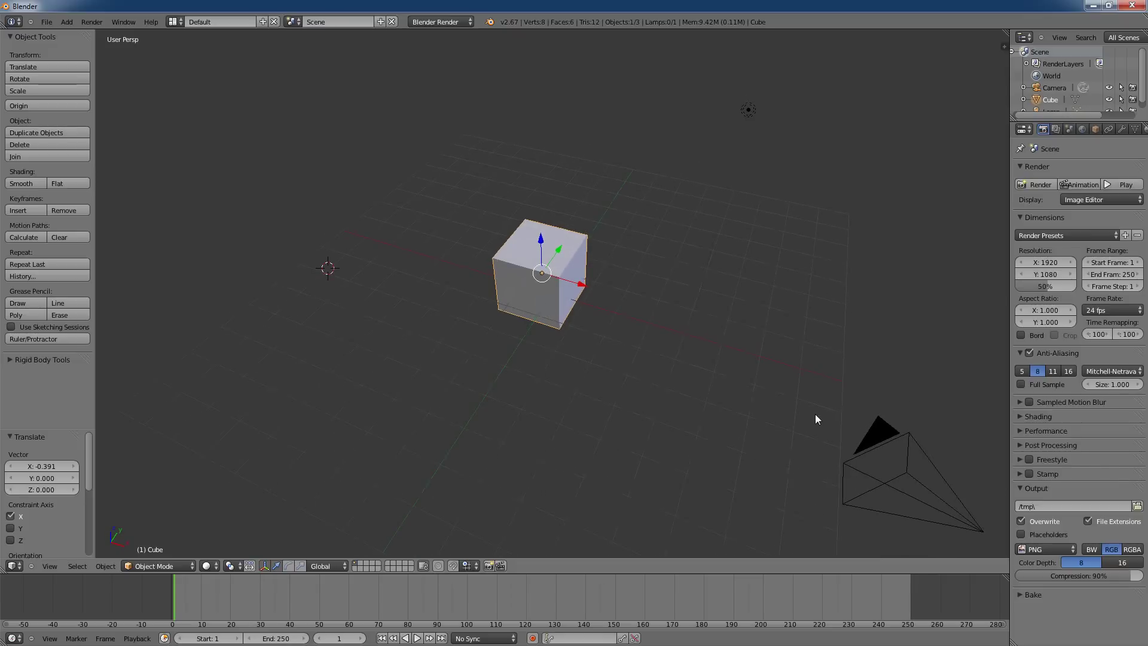
middle_drag(817, 419, 742, 418)
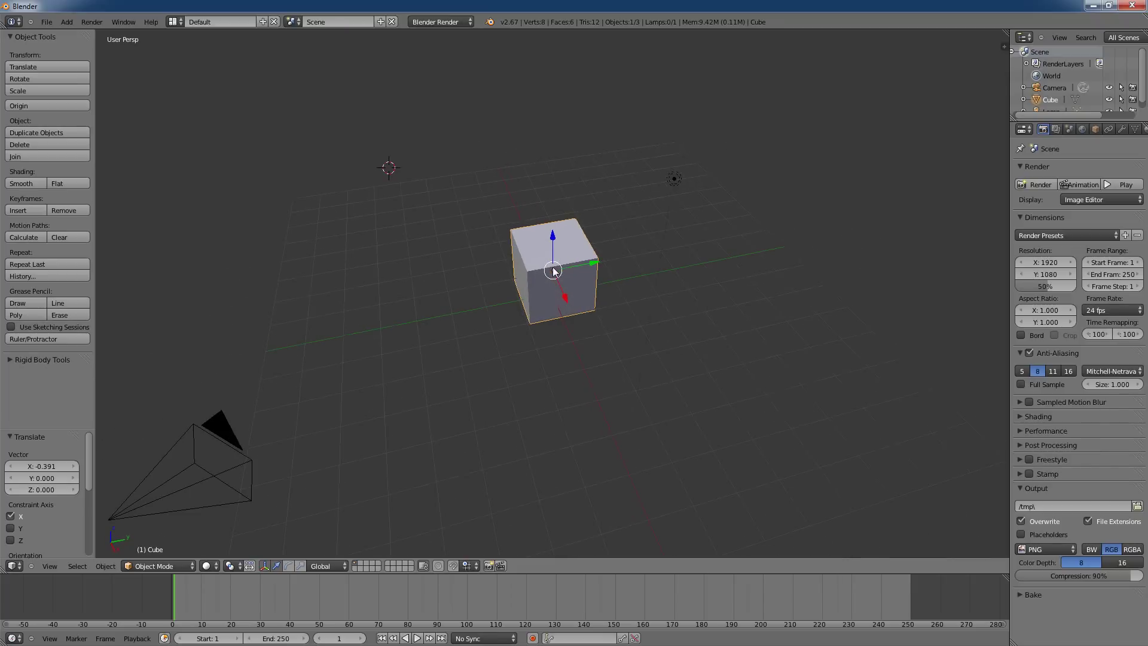
mouse_move(293, 384)
middle_down()
mouse_move(305, 382)
mouse_move(295, 381)
middle_up()
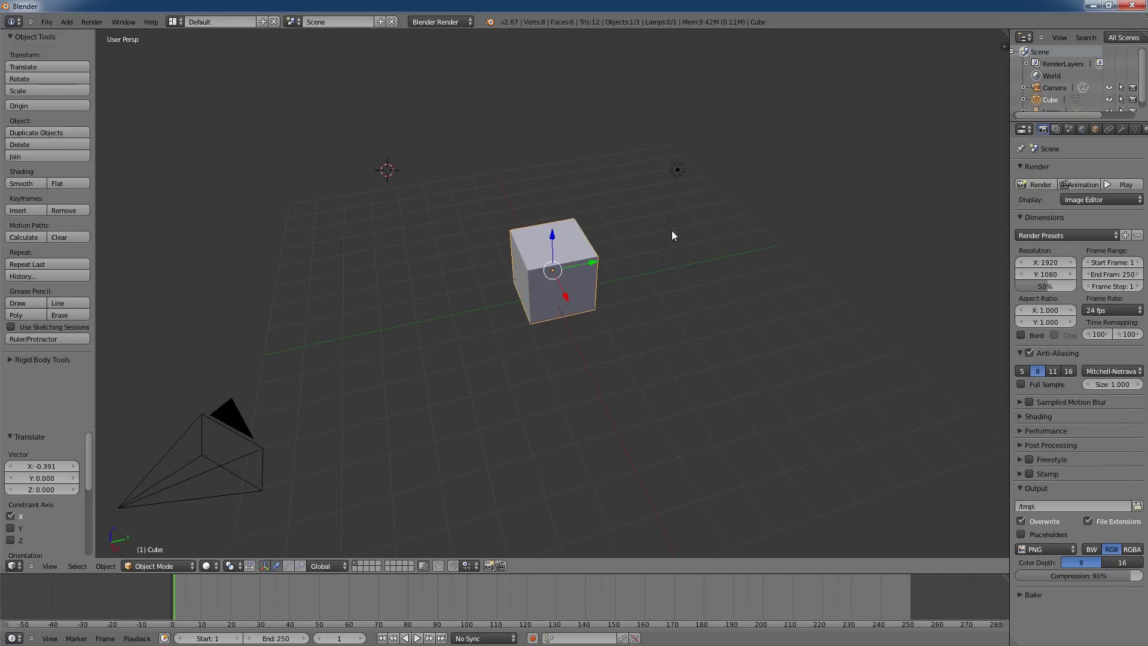
middle_drag(856, 268, 860, 267)
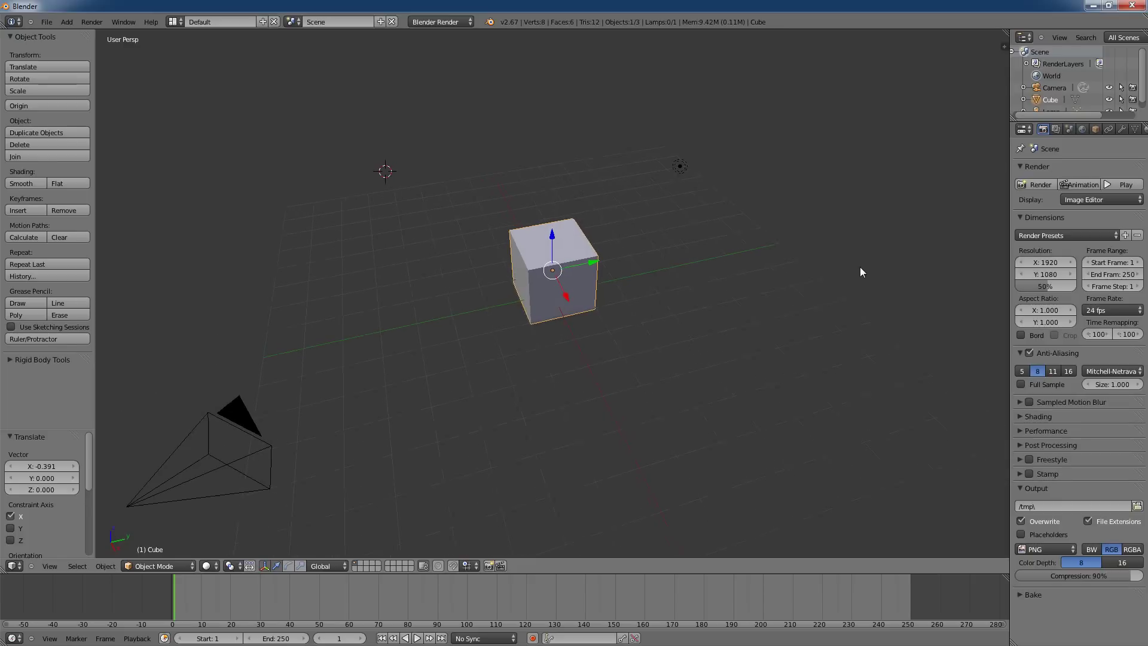
click(46, 23)
click(47, 24)
mouse_move(845, 272)
middle_down()
mouse_move(795, 277)
mouse_move(845, 278)
middle_up()
middle_drag(549, 332, 507, 417)
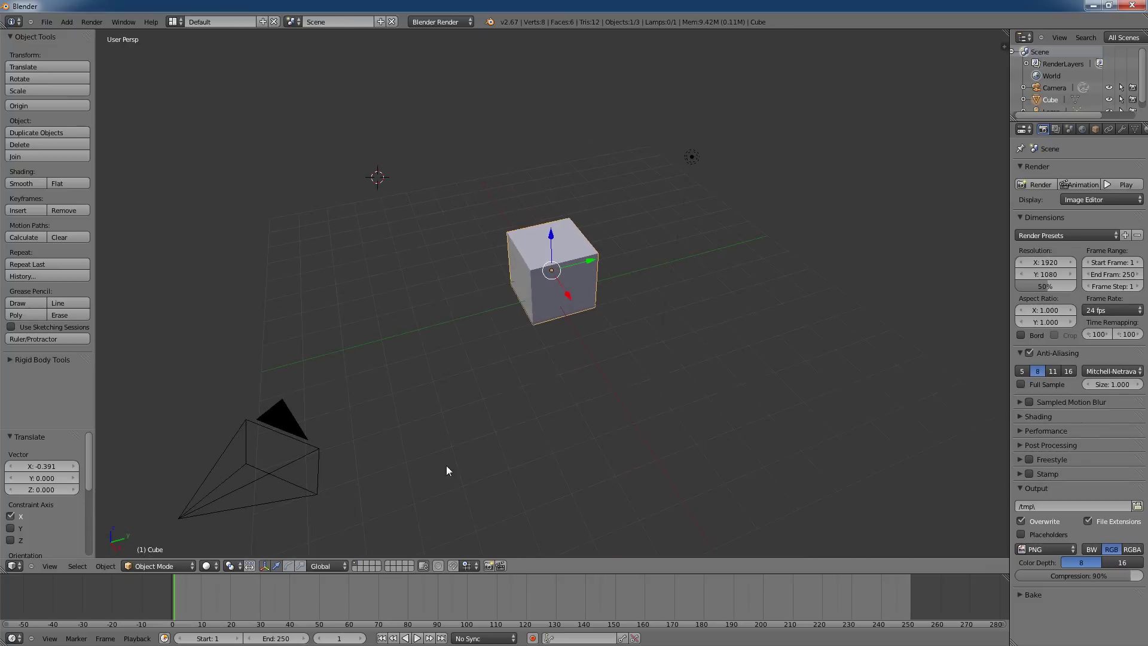
Step: Enlarge the outliner to show the lamp and delete the default cube
right_click(281, 422)
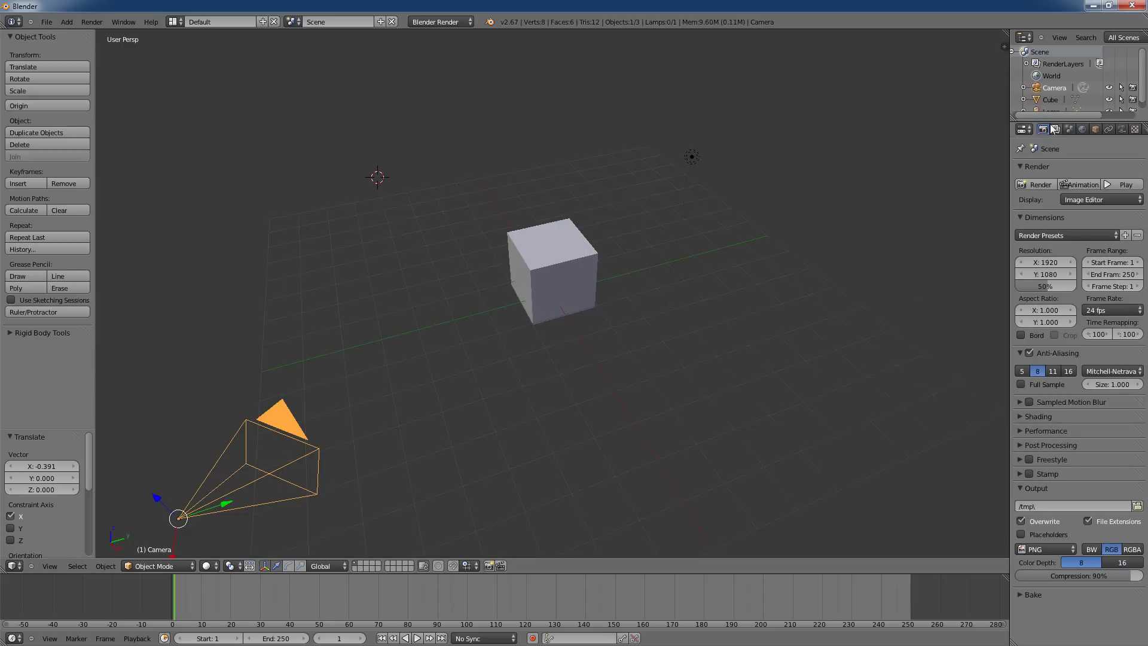
drag(1054, 119, 1054, 201)
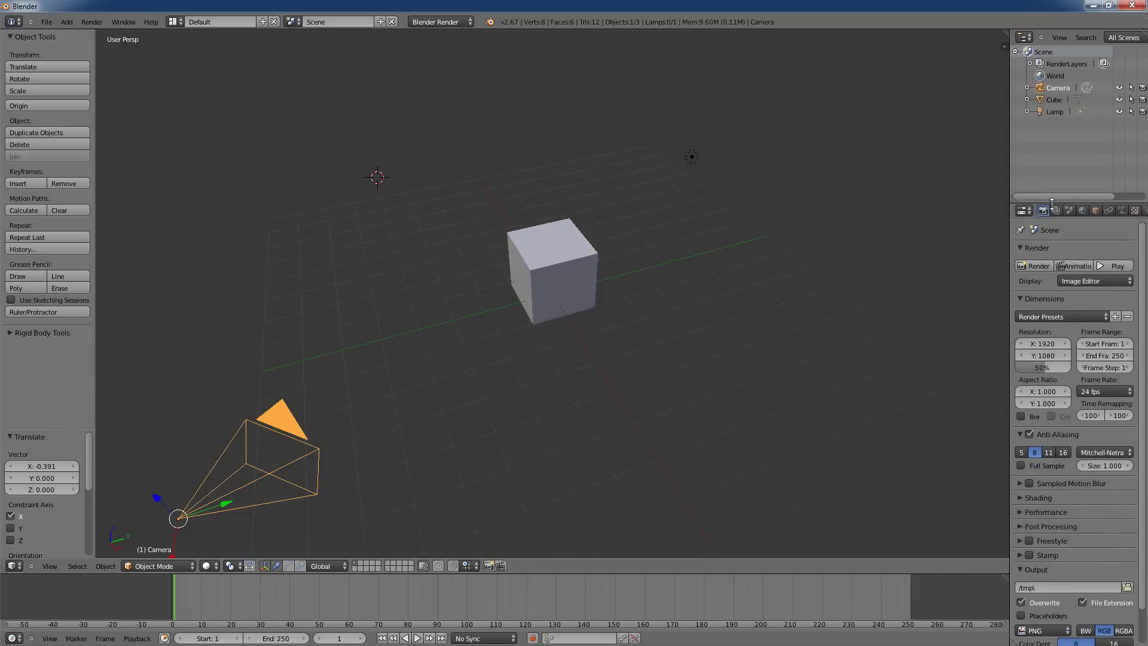
right_click(692, 158)
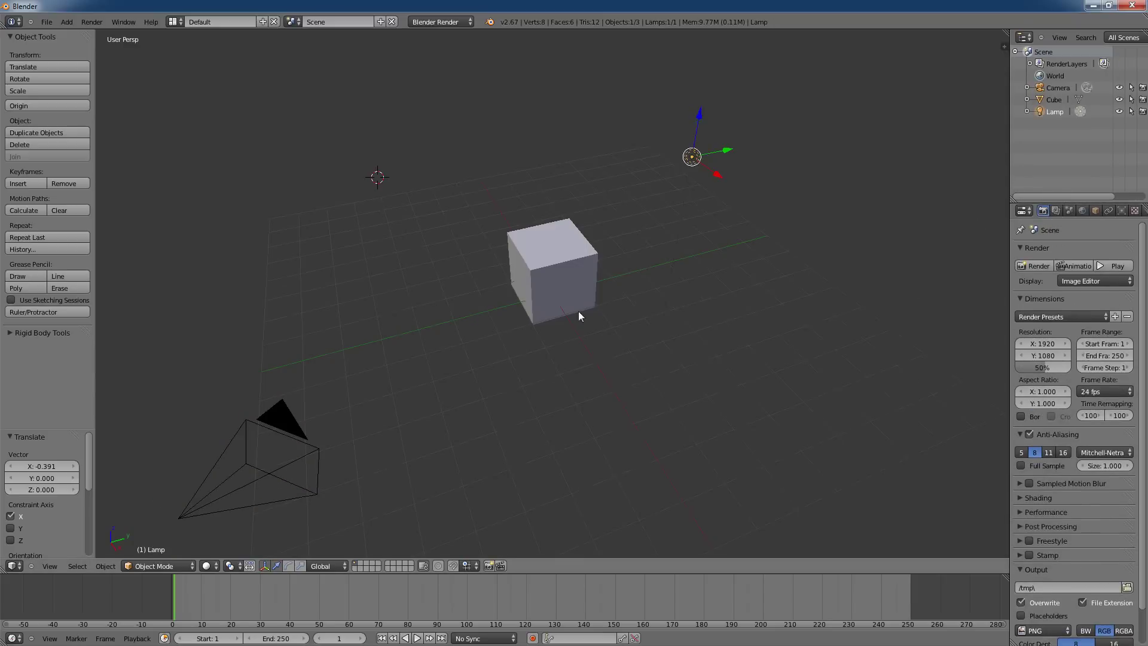
right_click(568, 261)
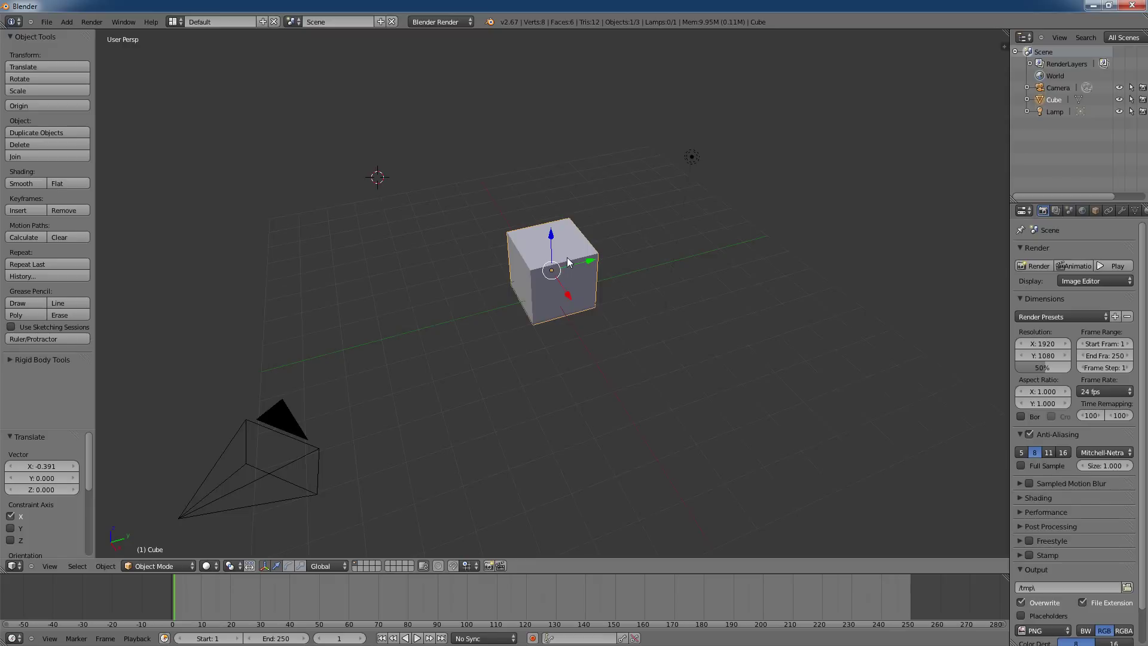
middle_drag(584, 400, 573, 387)
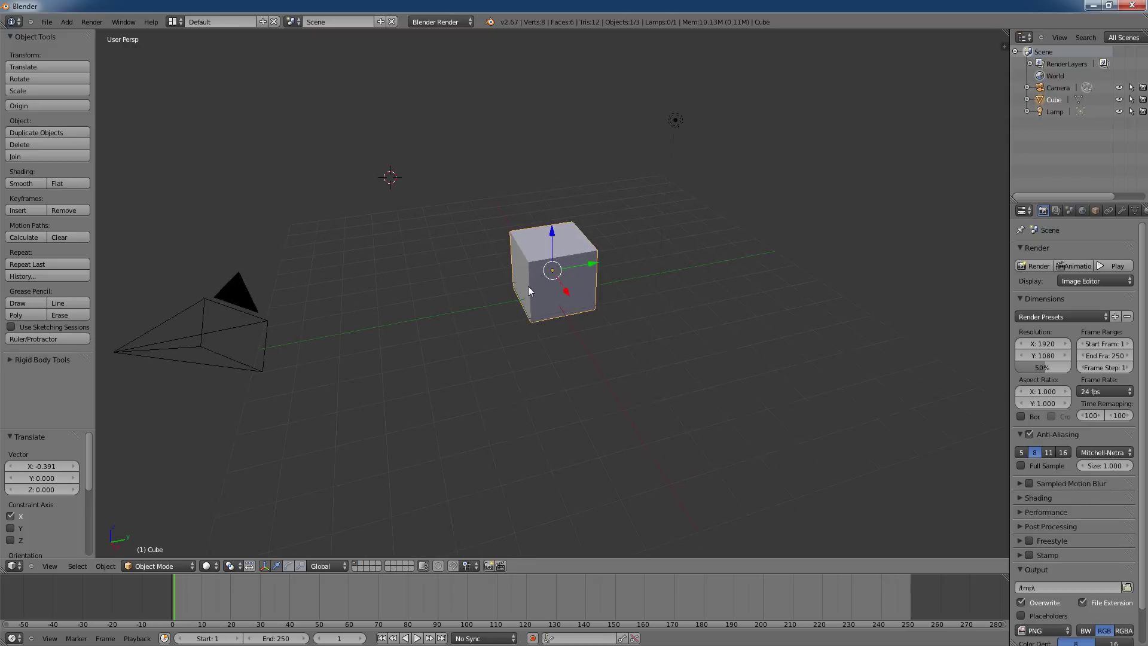
key(x)
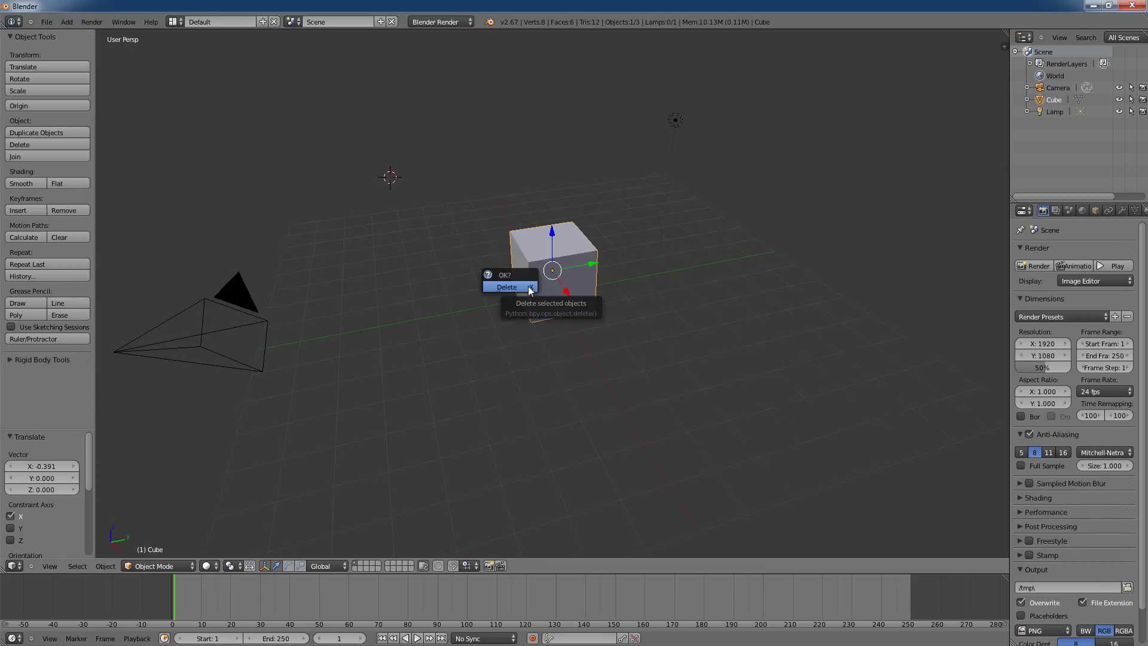
click(529, 288)
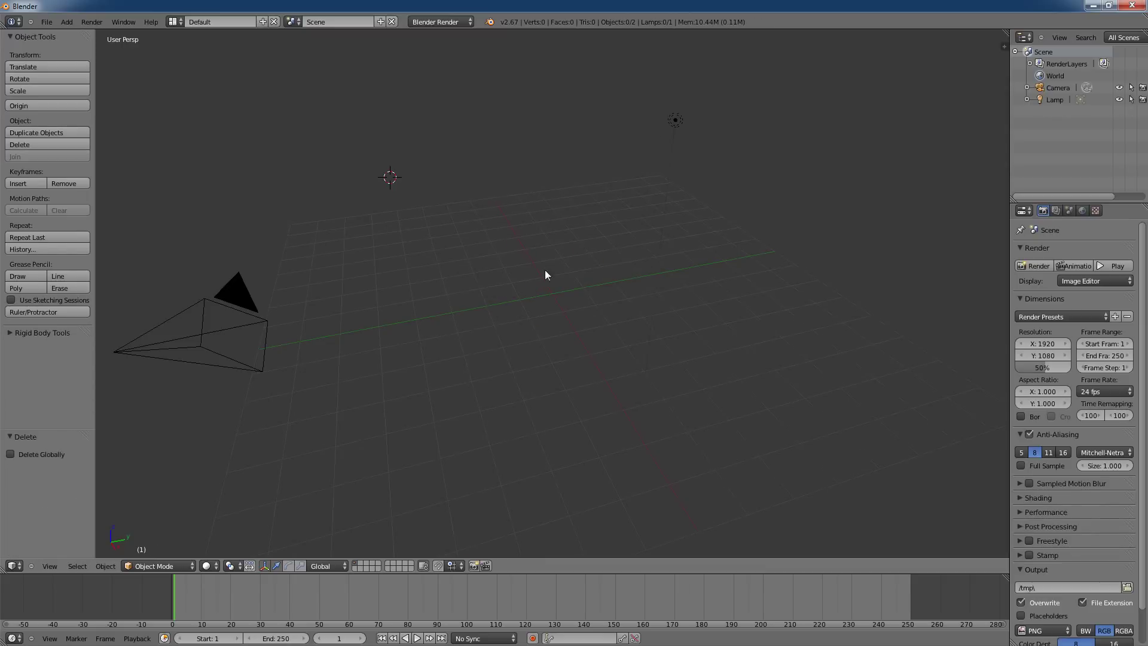
Step: Centre the view on the camera, then select the lamp
right_click(676, 118)
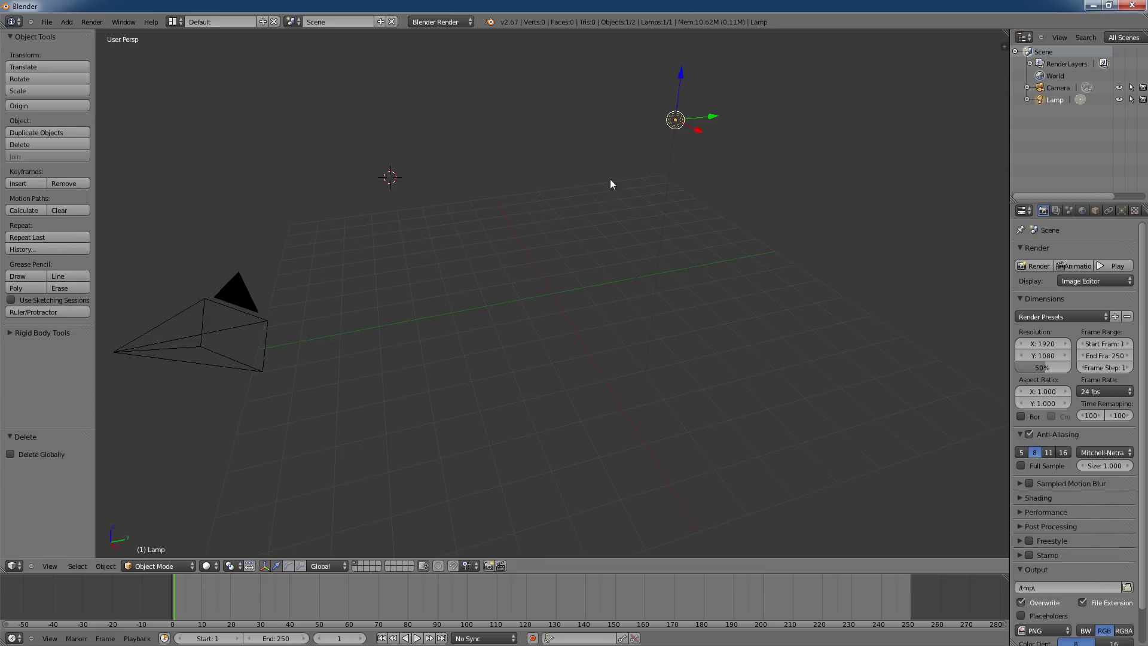
right_click(242, 304)
click(852, 145)
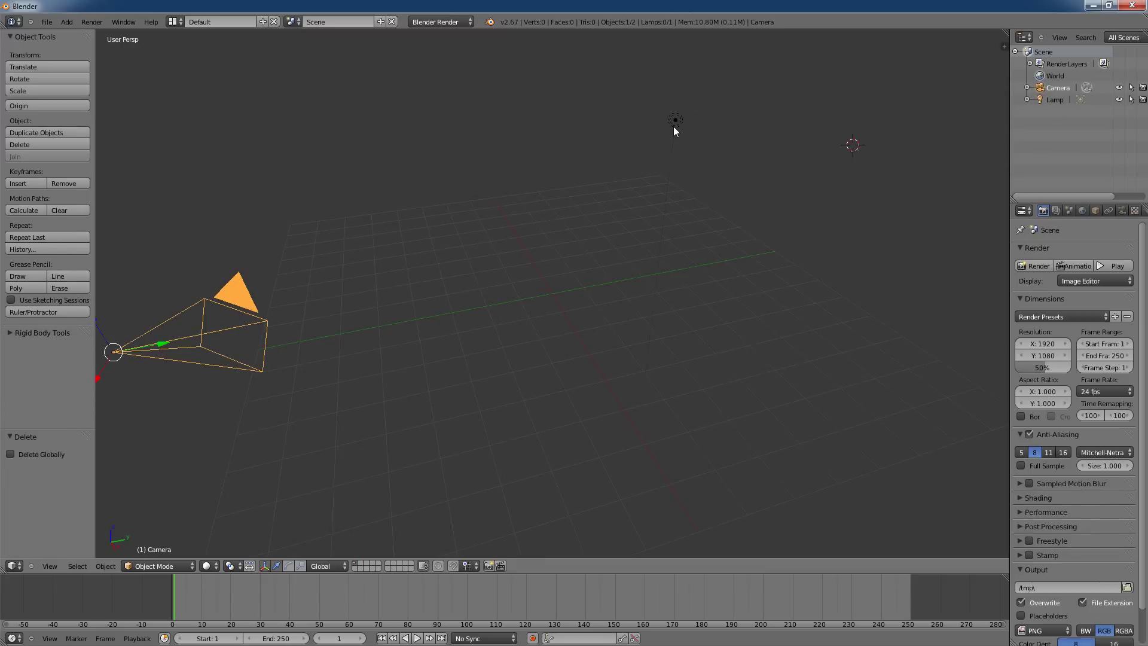
click(397, 132)
key(KP_Decimal)
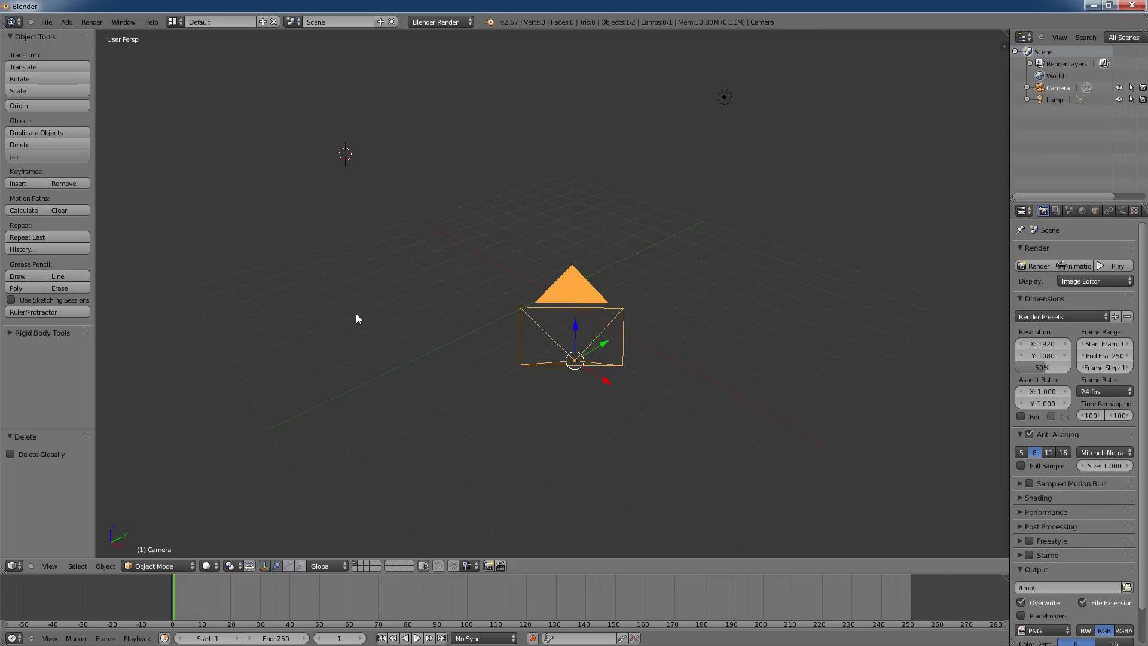
middle_drag(357, 315, 323, 326)
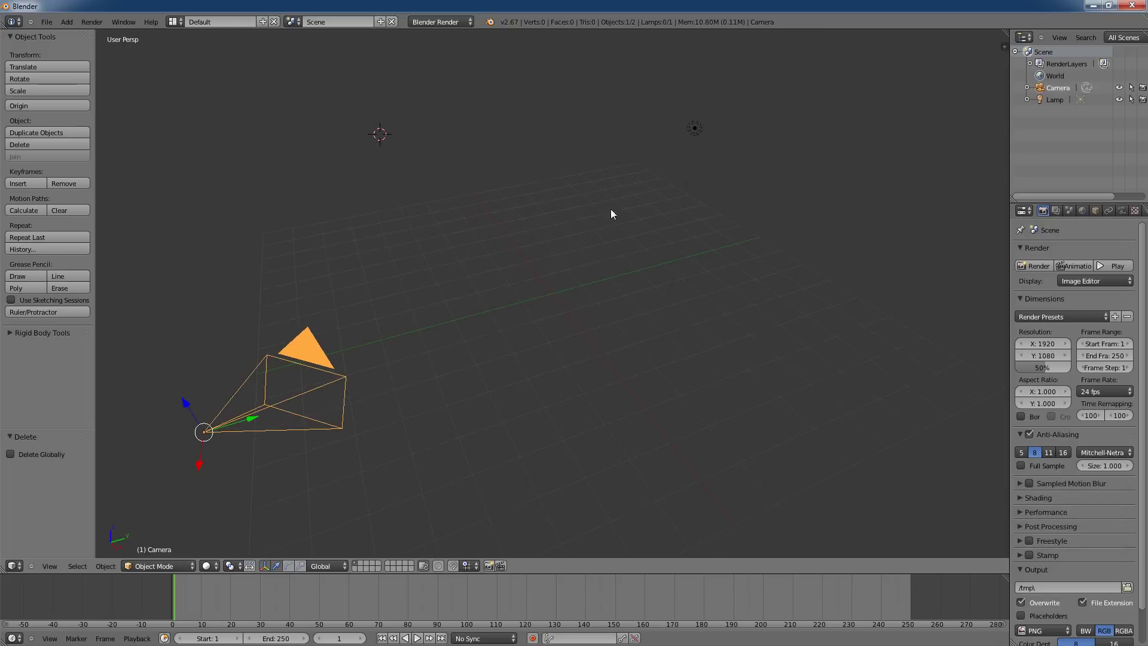
right_click(698, 125)
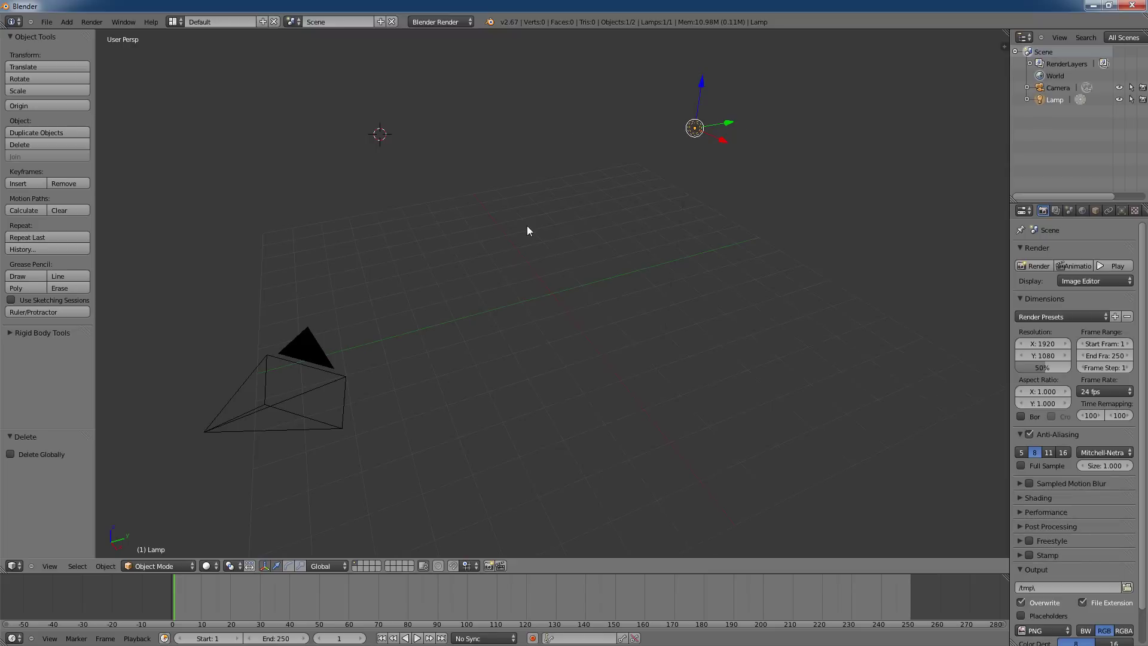
mouse_move(608, 203)
middle_down()
mouse_move(628, 220)
mouse_move(617, 208)
mouse_move(597, 214)
middle_up()
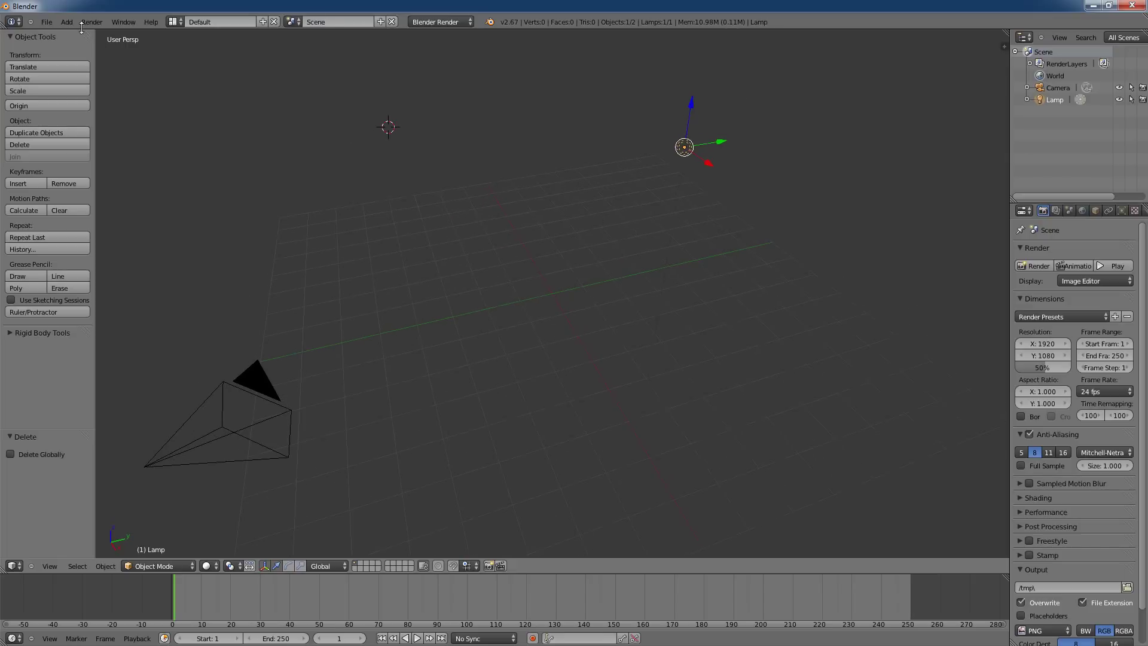
Step: Import Part3_Dwarf_Limbs.obj from drive D as a Wavefront OBJ file
click(48, 24)
mouse_move(78, 205)
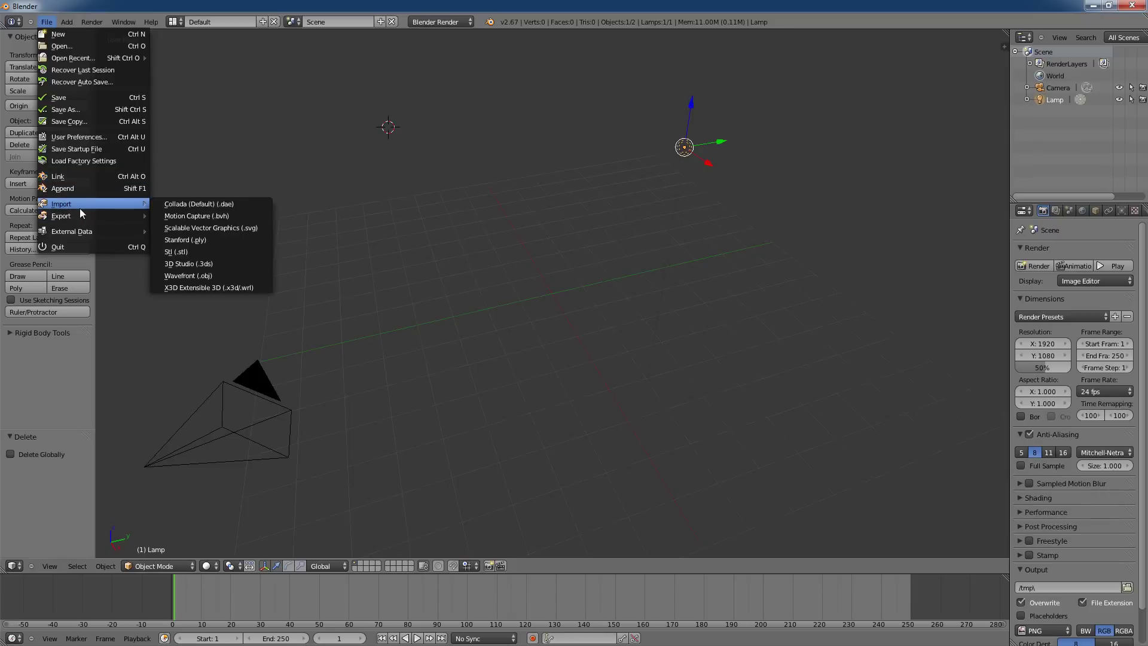
click(185, 275)
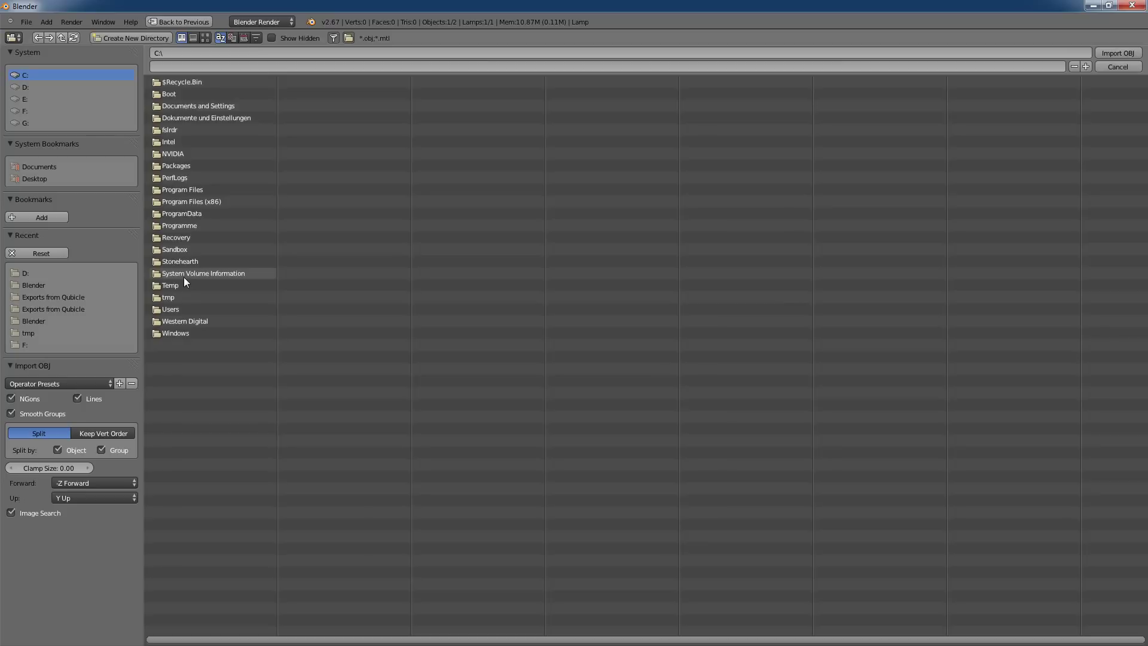
click(45, 88)
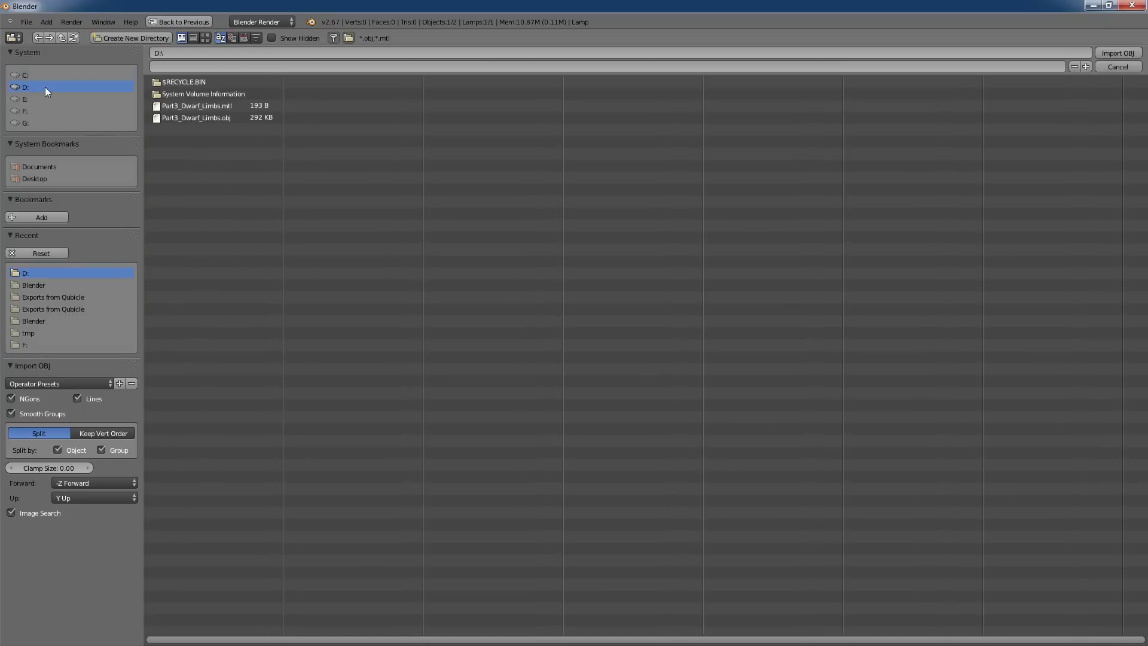
click(171, 119)
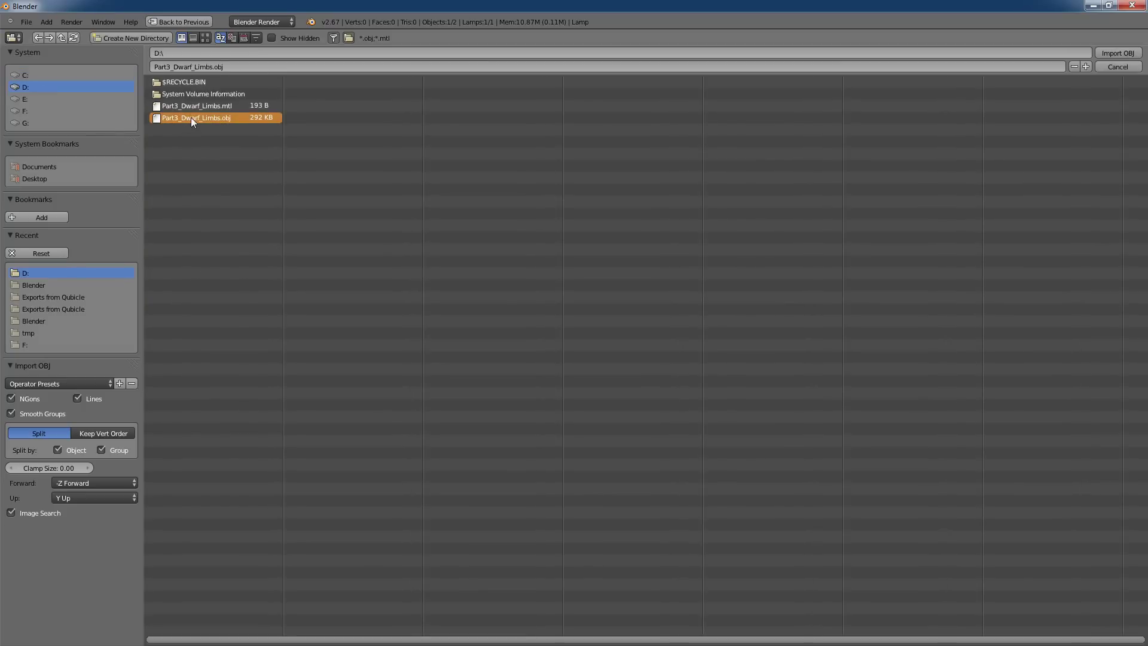
double_click(191, 117)
middle_drag(416, 364, 529, 360)
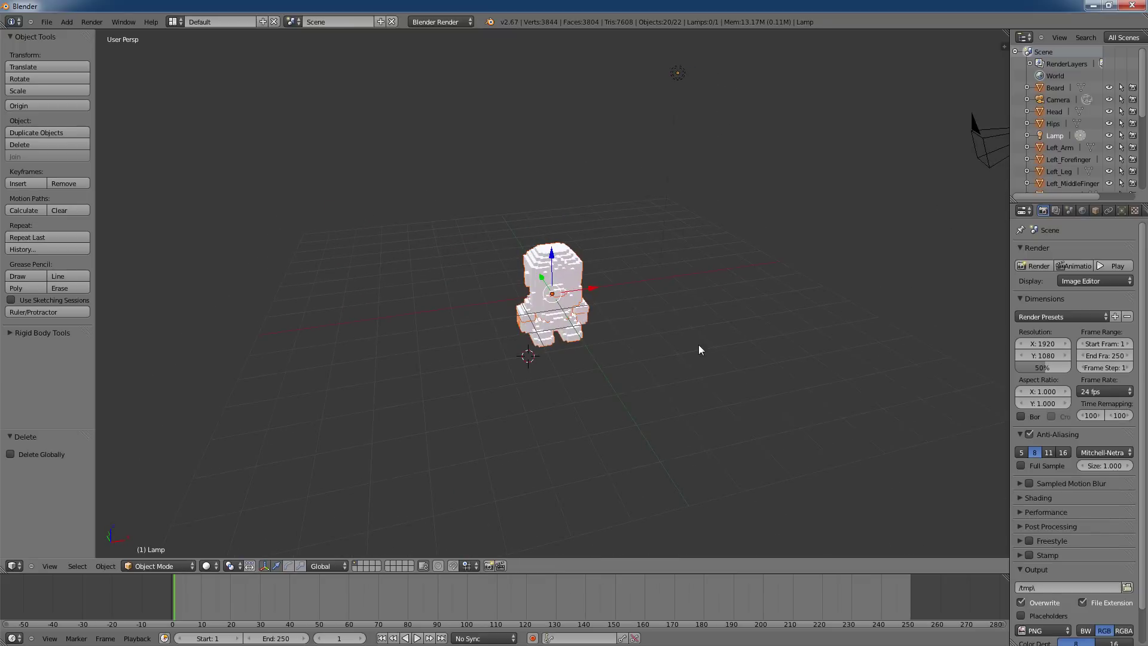
Step: Toggle textured shading to see the dwarf's colours, then show the File > Import formats
middle_drag(697, 348, 583, 362)
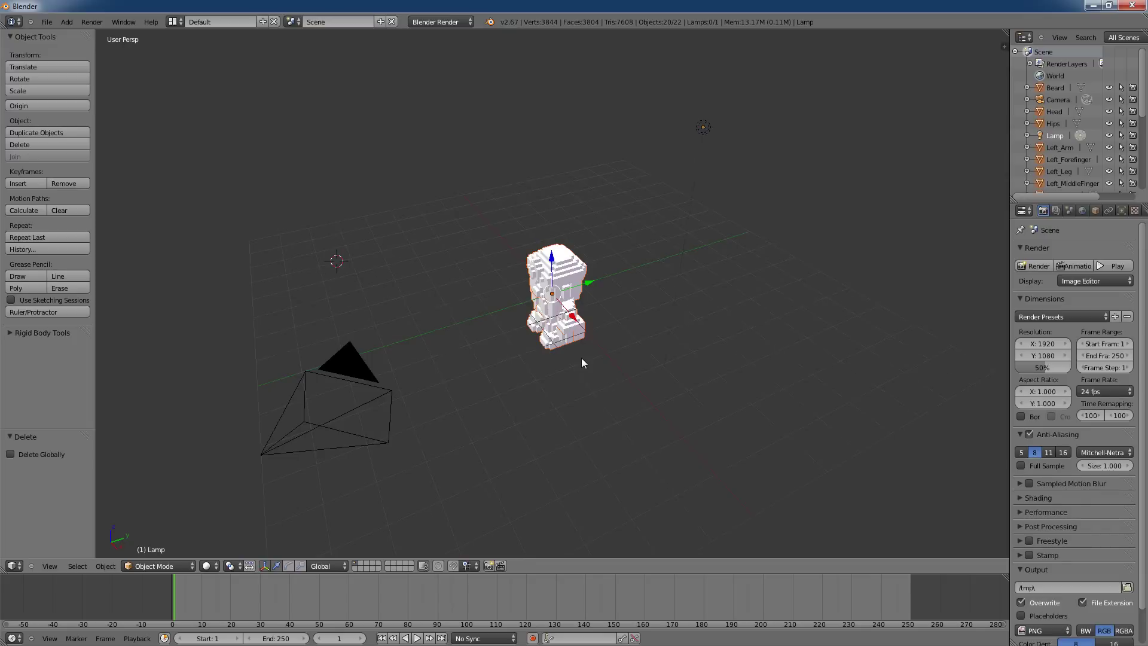
key(alt+z)
scroll(576, 386, up, 4)
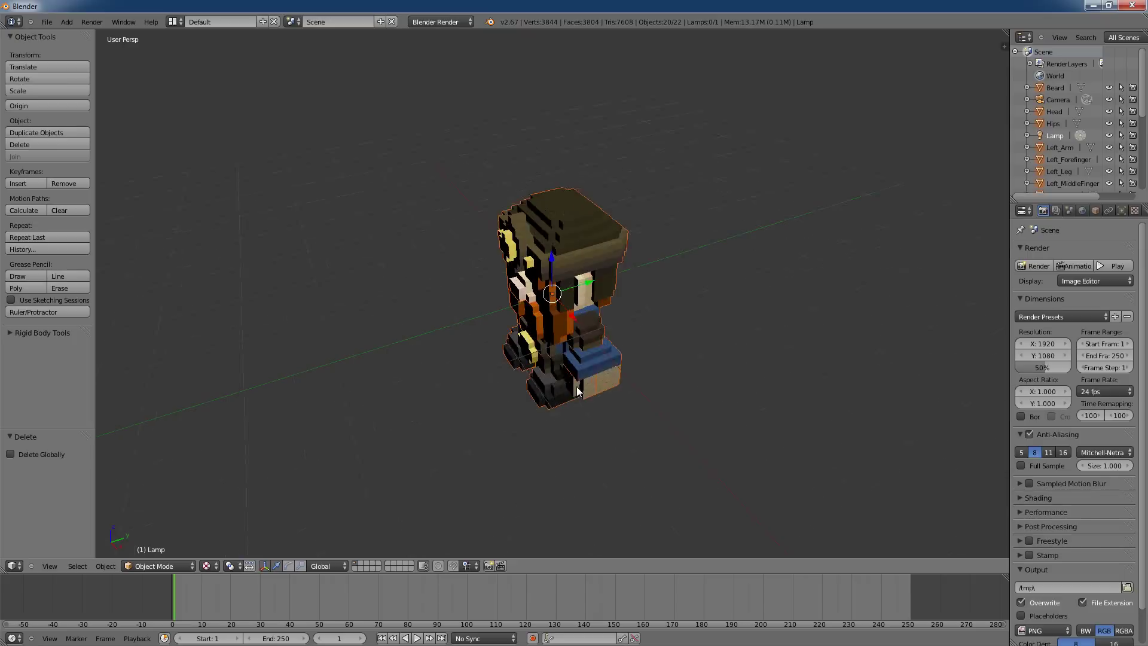
scroll(576, 386, down, 4)
middle_drag(577, 386, 616, 378)
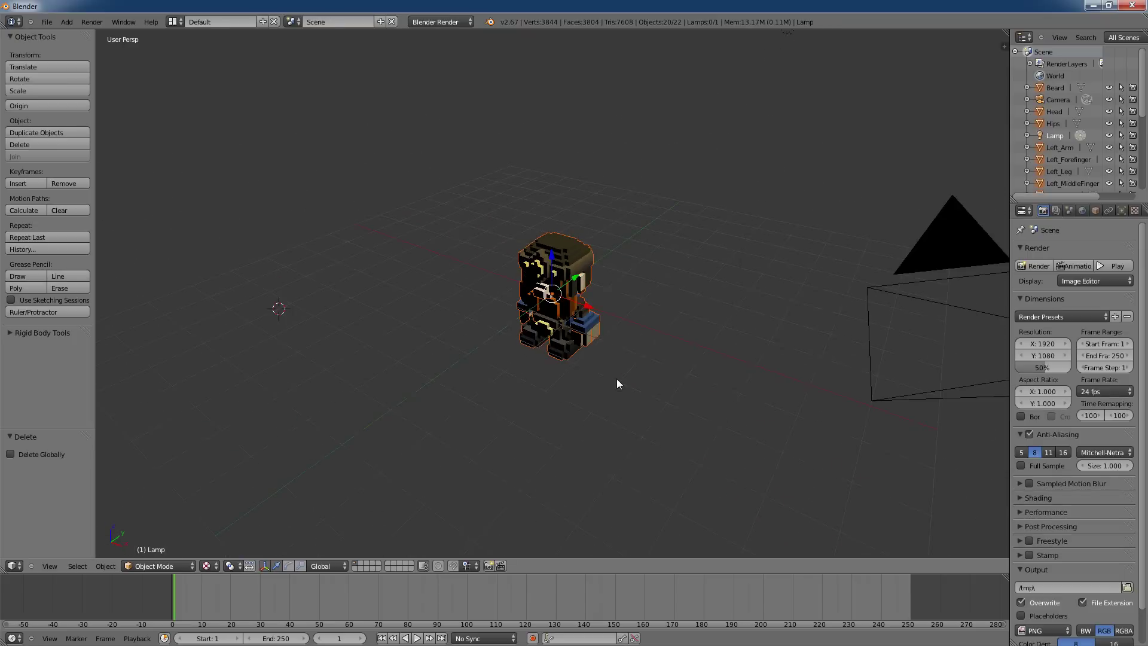
key(alt+z)
key(alt+z)
key(alt+z)
key(alt+z)
key(alt+z)
key(alt+z)
key(alt+z)
key(alt+z)
key(alt+z)
click(44, 24)
mouse_move(98, 214)
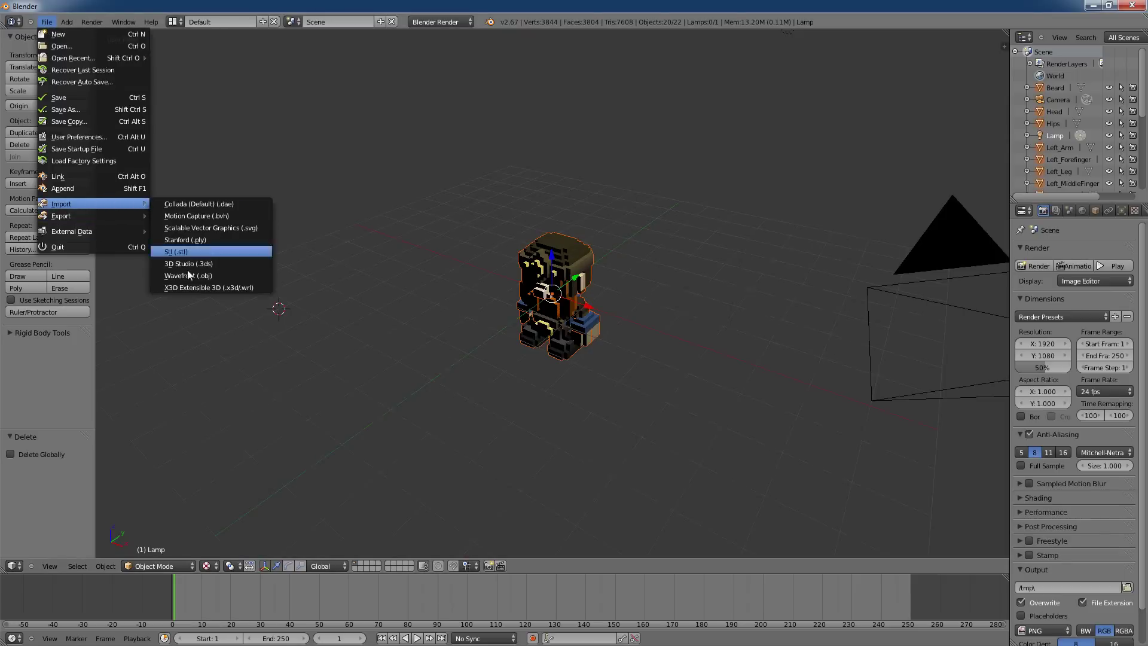
Step: Import the Part3_Dwarf_Limbs Wavefront file from drive D
click(191, 275)
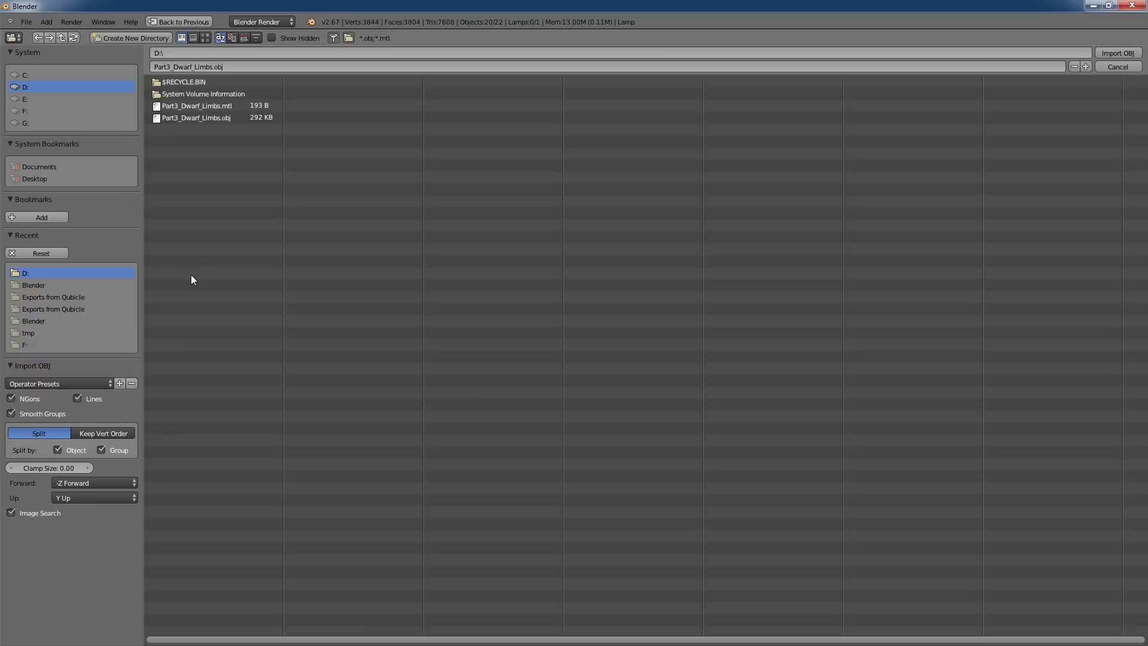
click(196, 108)
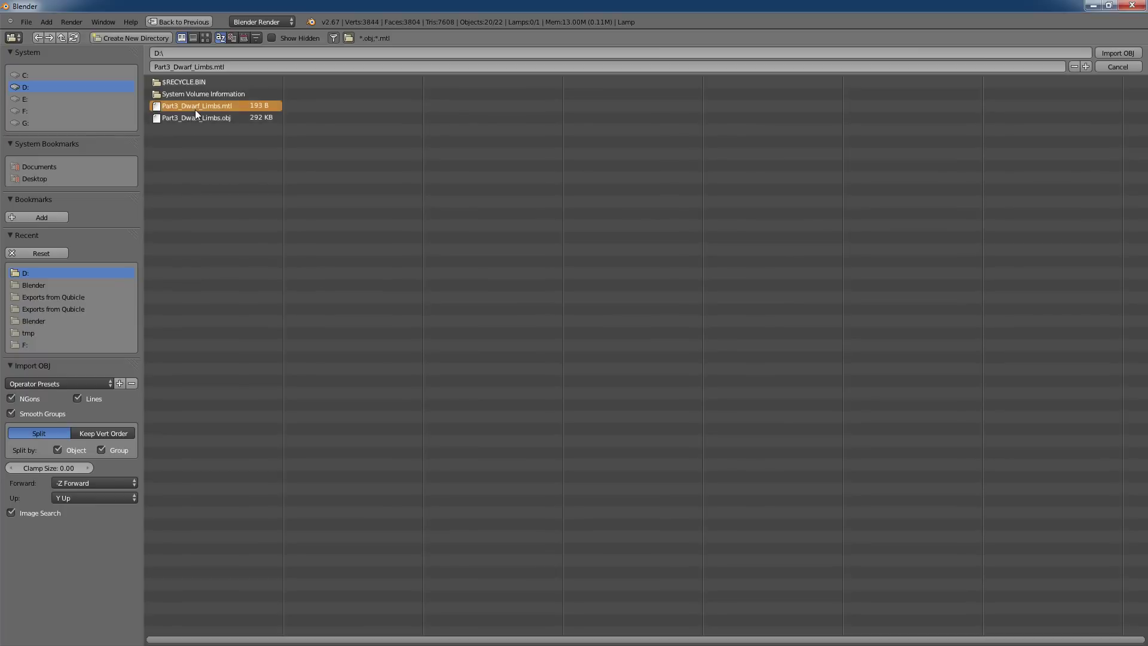
double_click(227, 106)
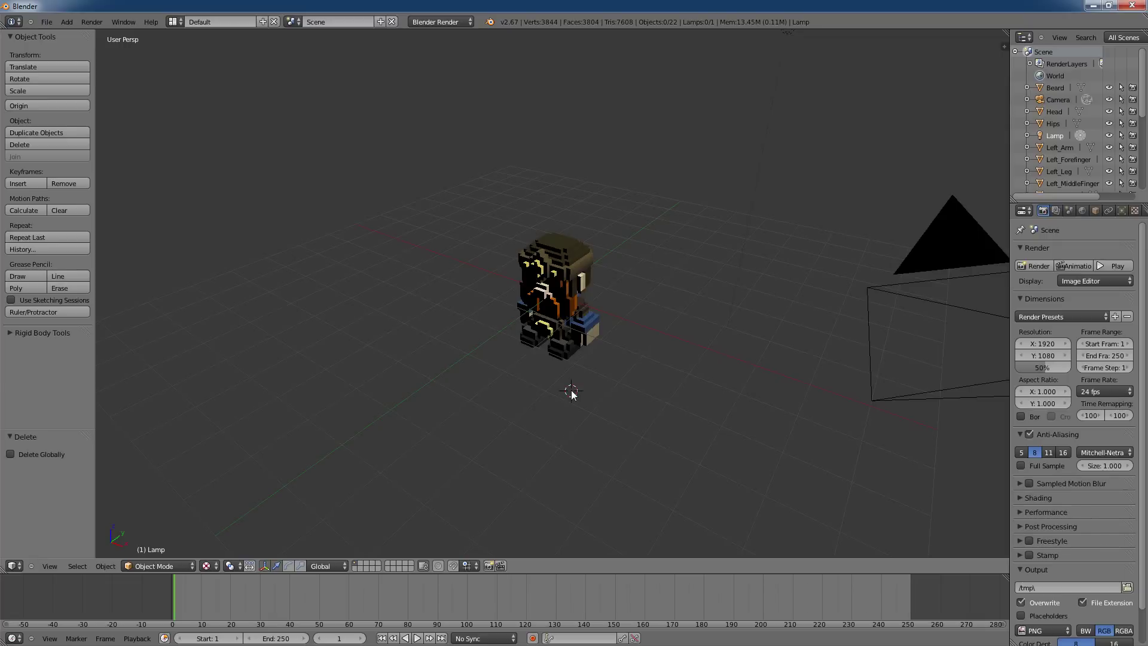
middle_drag(574, 393, 603, 380)
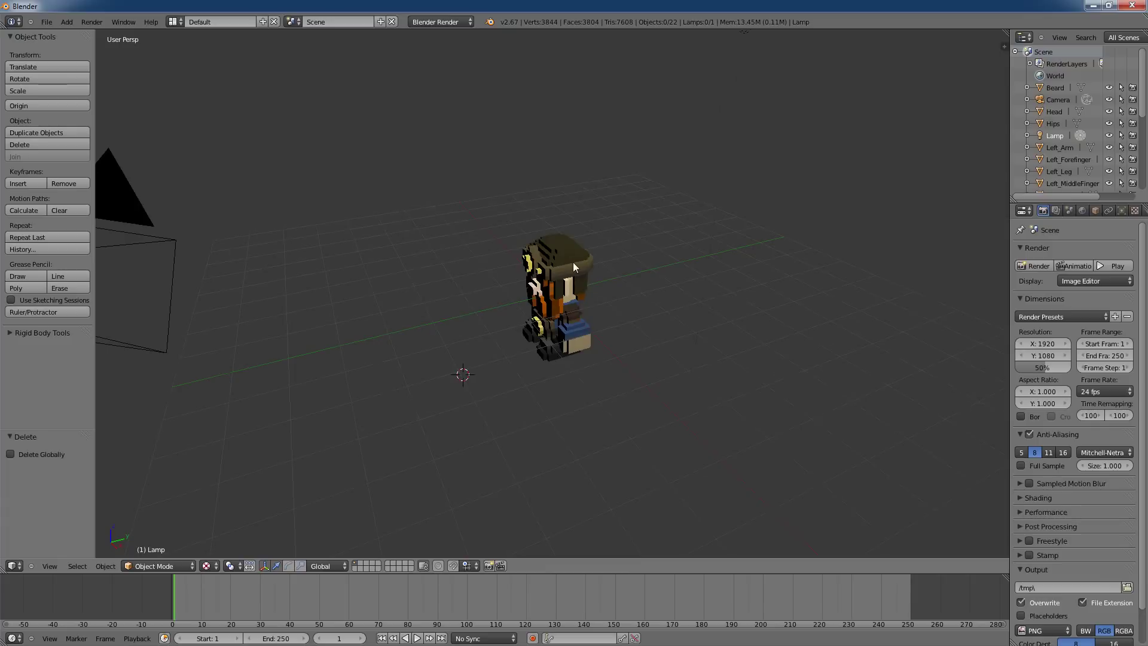
mouse_move(542, 414)
middle_down()
mouse_move(676, 413)
mouse_move(544, 415)
middle_up()
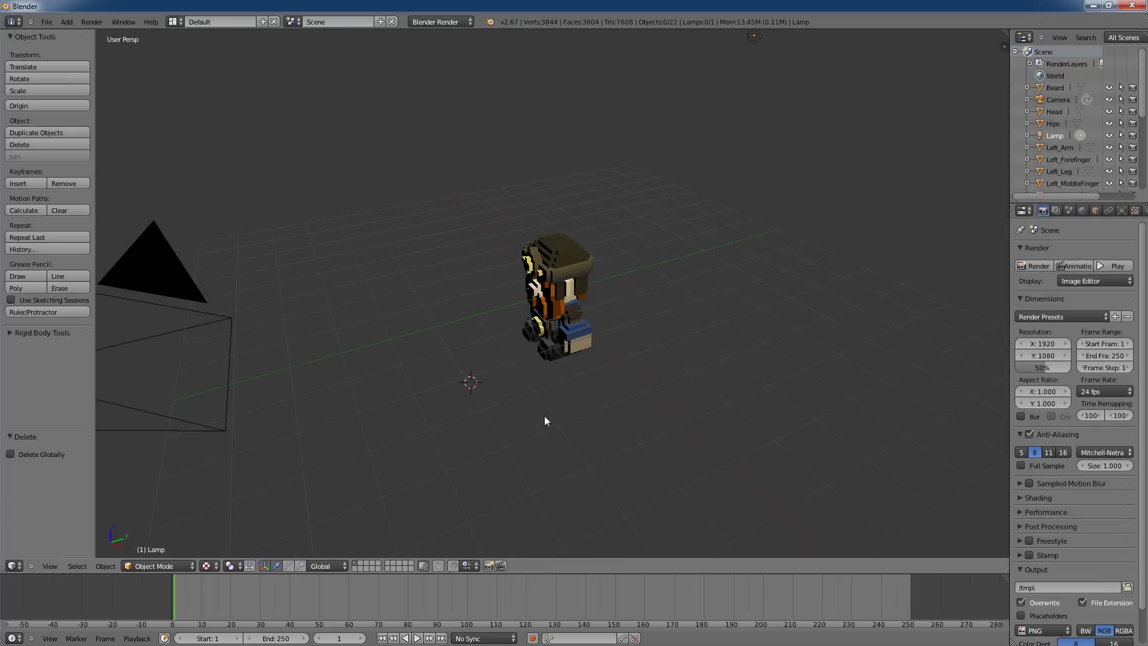
scroll(579, 315, down, 2)
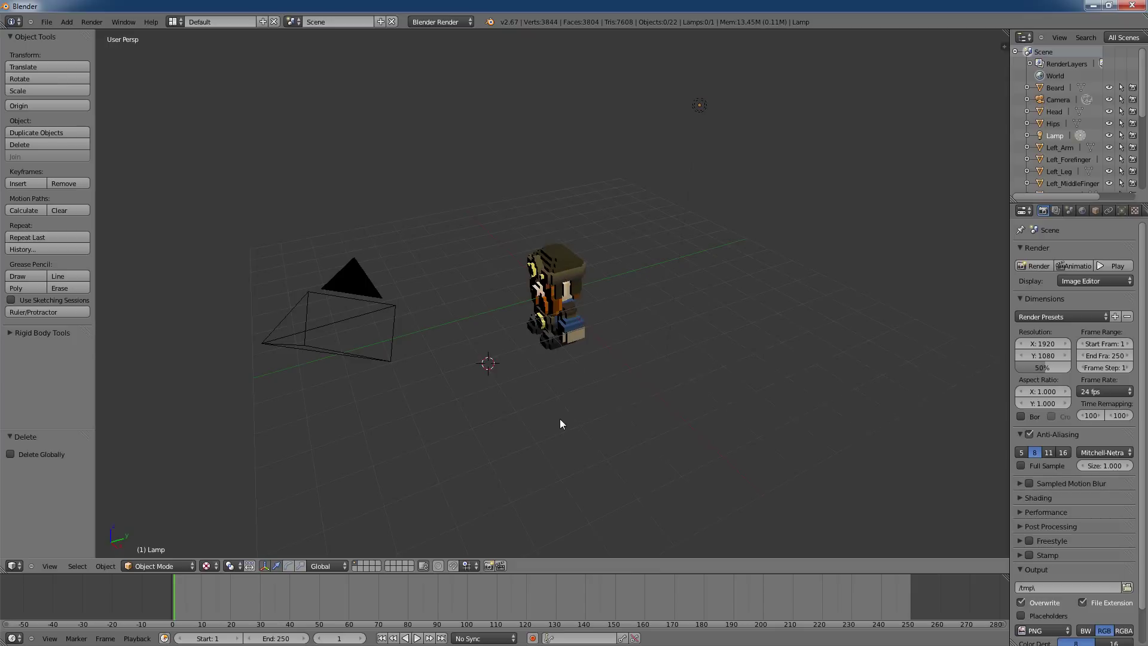
middle_drag(560, 421, 641, 386)
scroll(636, 435, up, 5)
scroll(637, 435, down, 6)
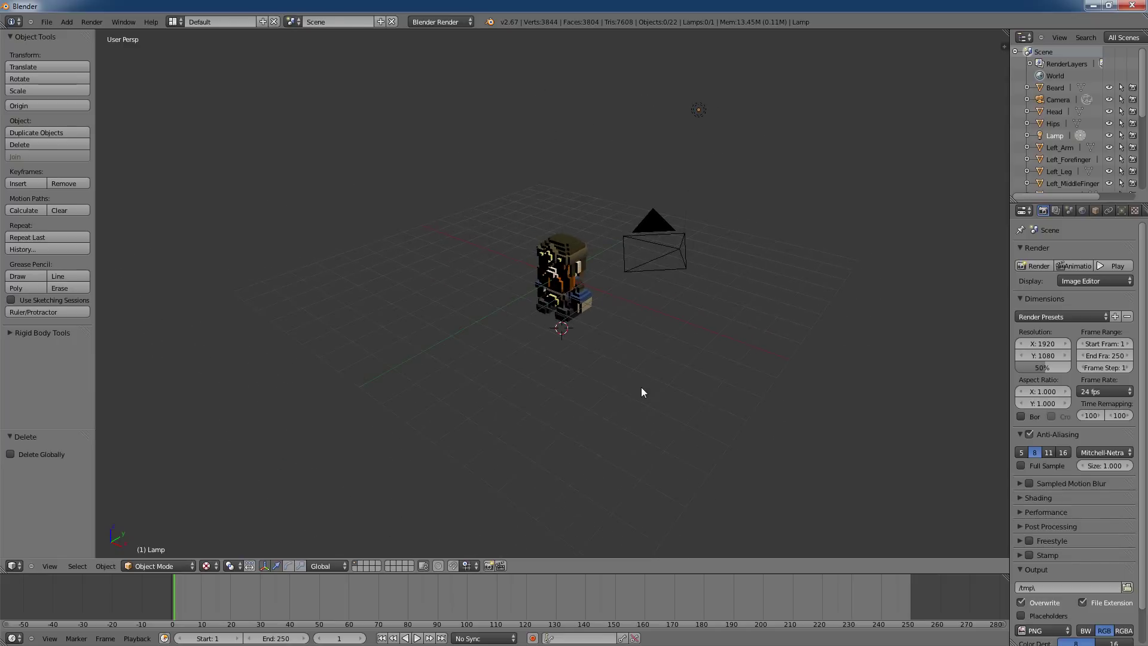
scroll(611, 378, up, 4)
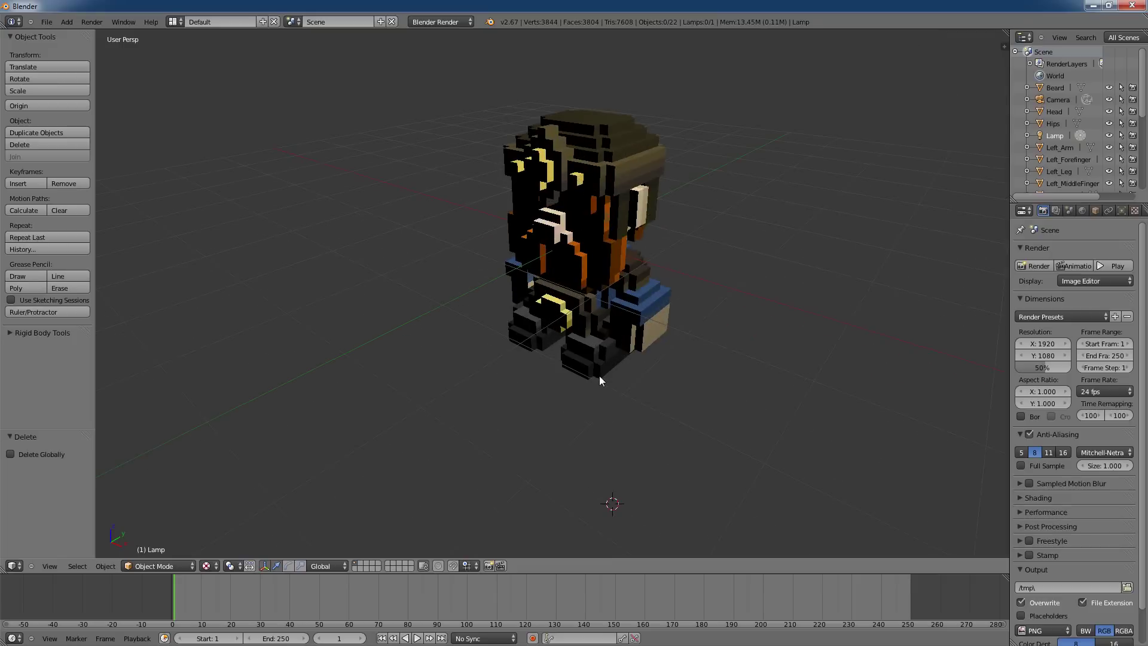
middle_drag(660, 337, 634, 359)
scroll(634, 347, down, 3)
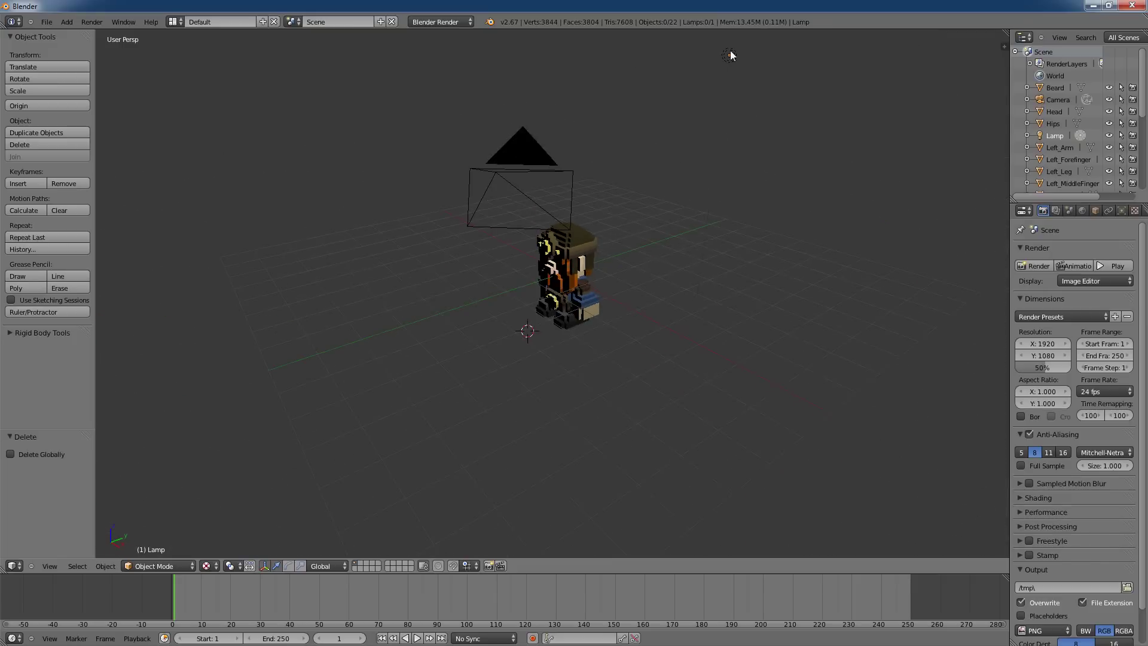
Step: Select the lamp and place the 3D cursor beside it
click(726, 59)
right_click(726, 57)
key(g)
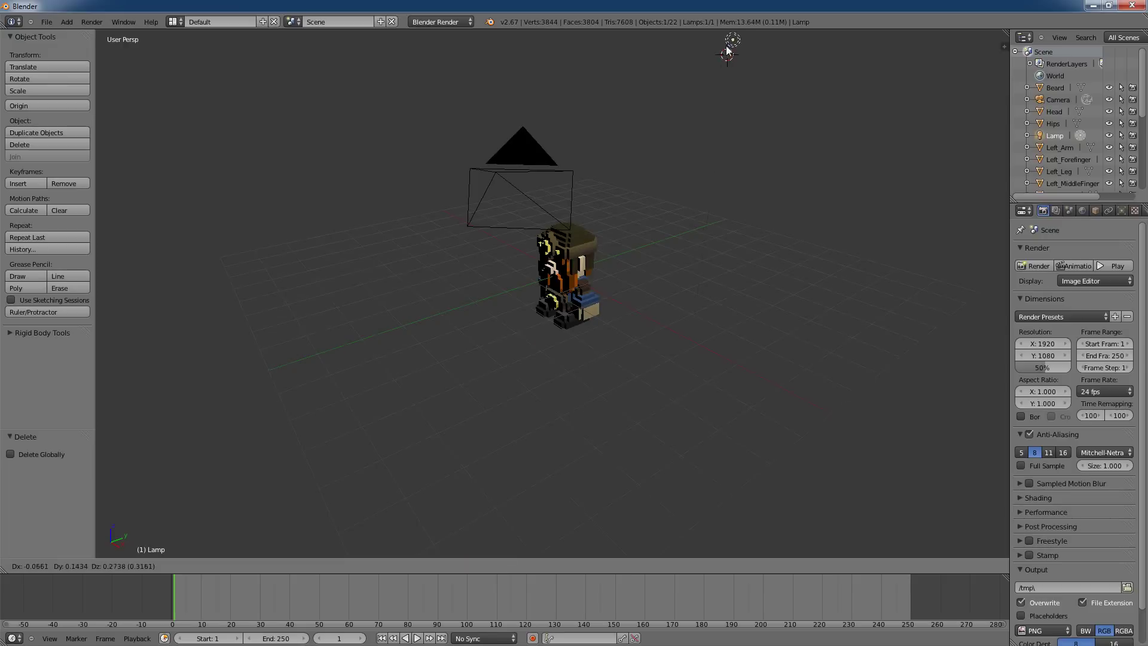
right_click(748, 69)
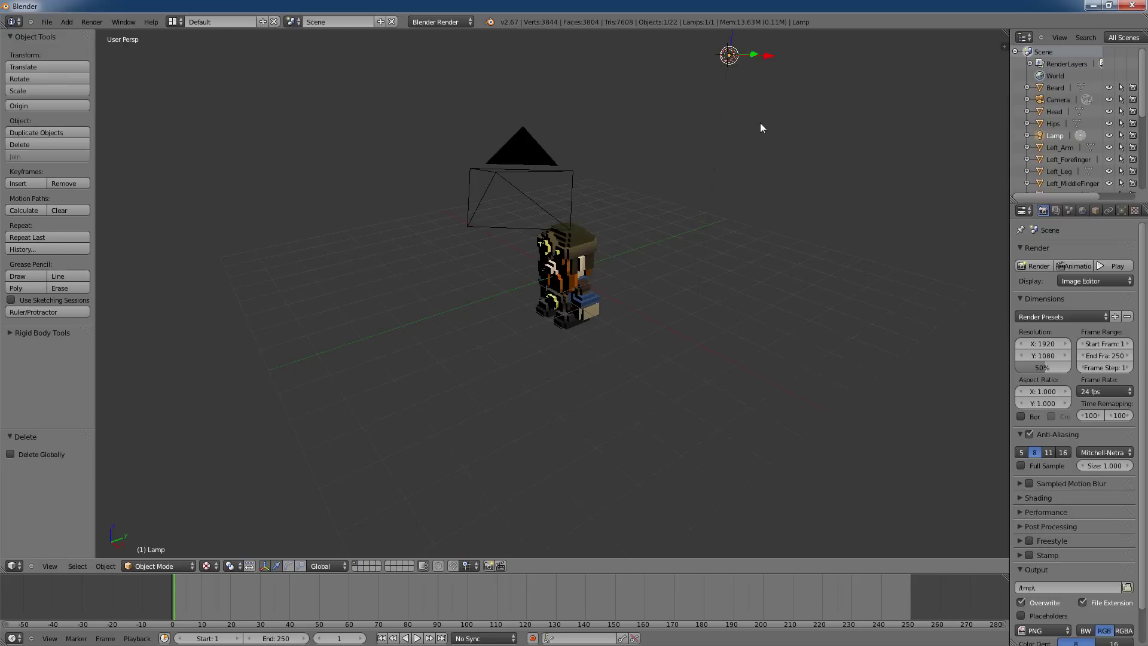
scroll(756, 123, down, 2)
scroll(754, 123, up, 1)
click(938, 117)
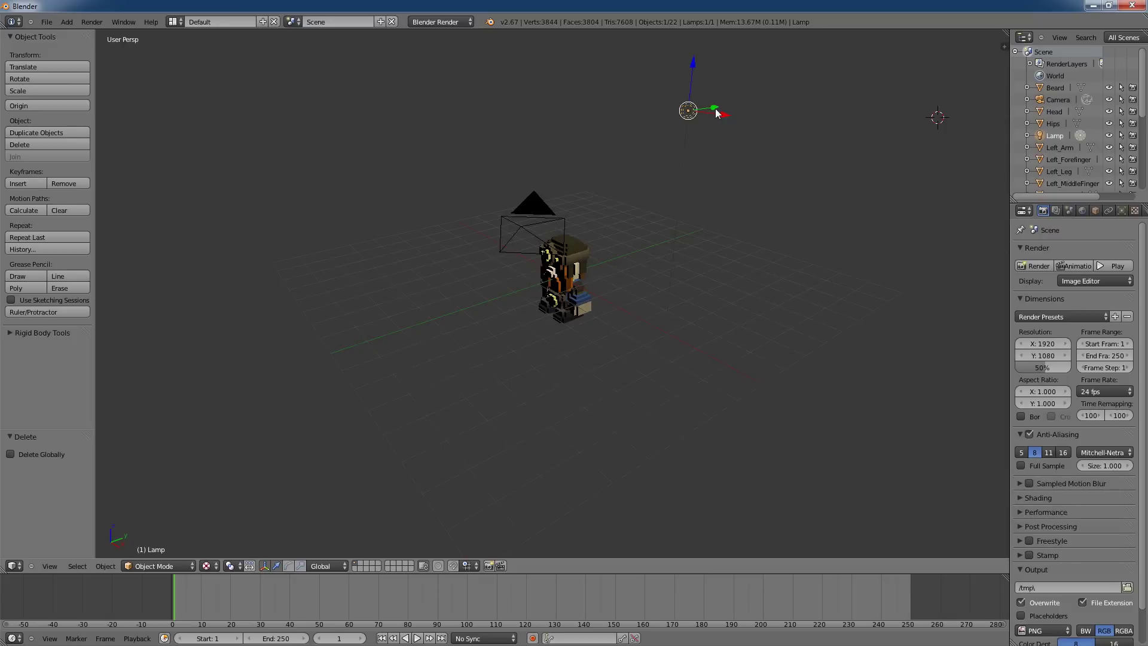
Step: Slide the lamp along its X and Y arrows to sit above-left of the dwarf
drag(717, 110, 512, 164)
middle_drag(523, 344, 601, 374)
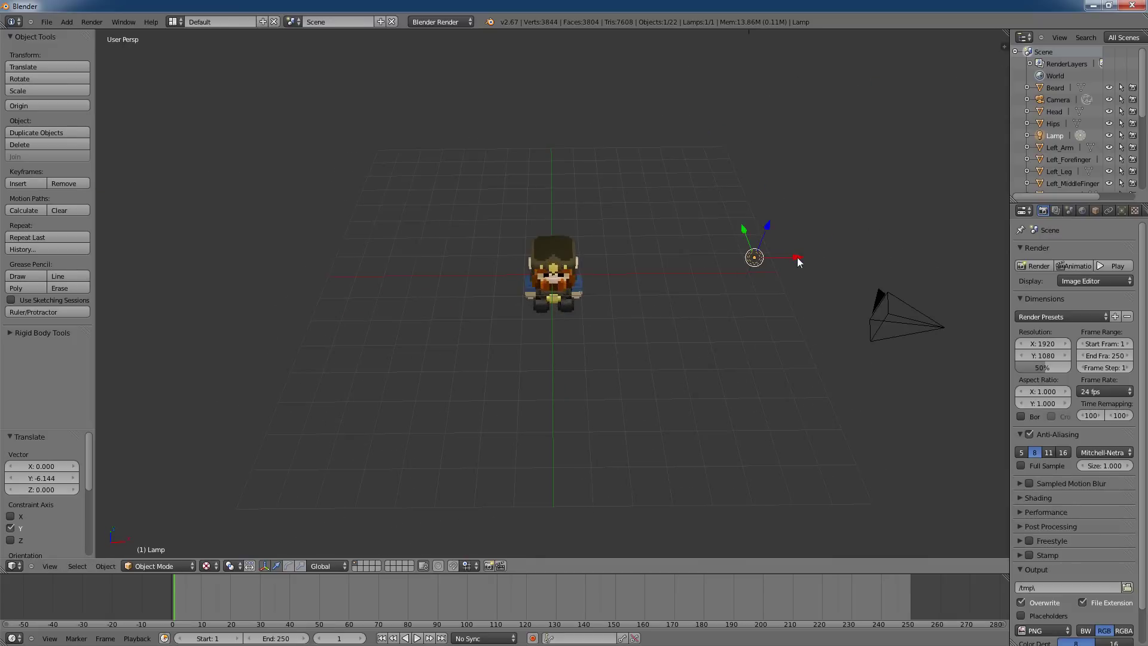
drag(798, 257, 454, 293)
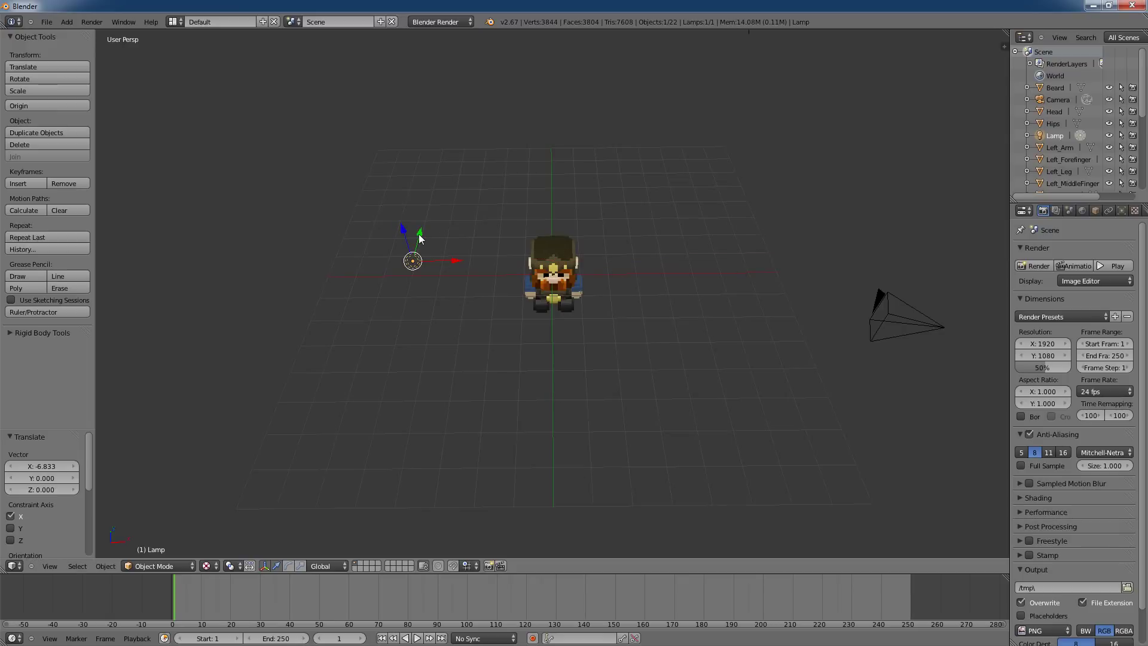
drag(420, 238, 701, 251)
scroll(647, 317, up, 2)
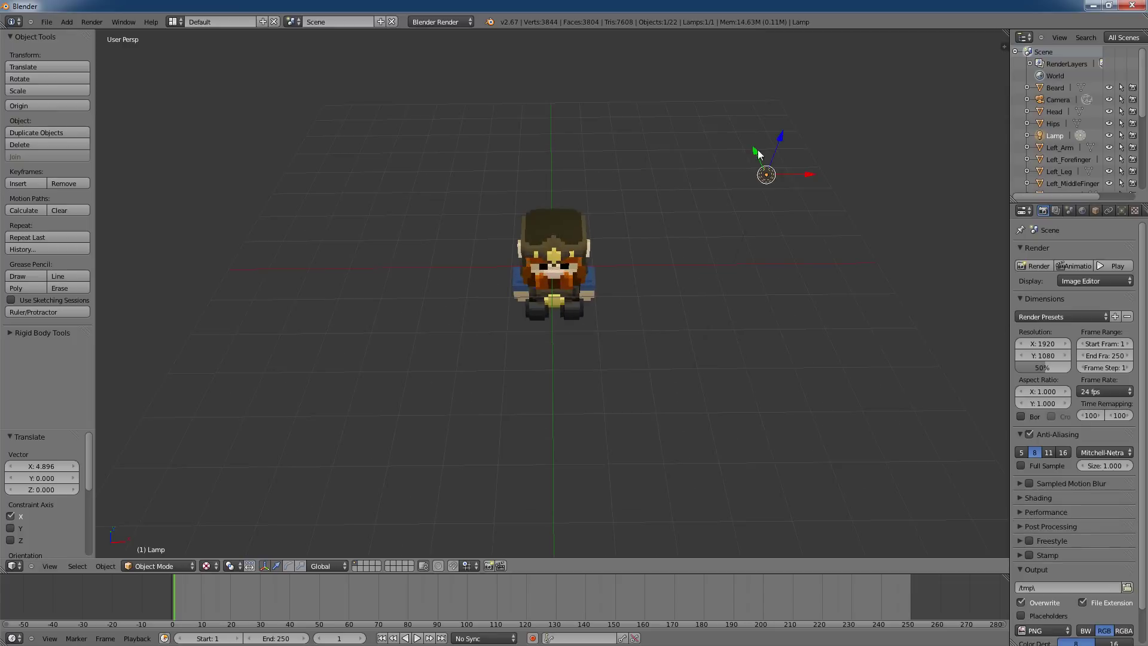
drag(754, 152, 411, 242)
middle_drag(624, 261, 660, 289)
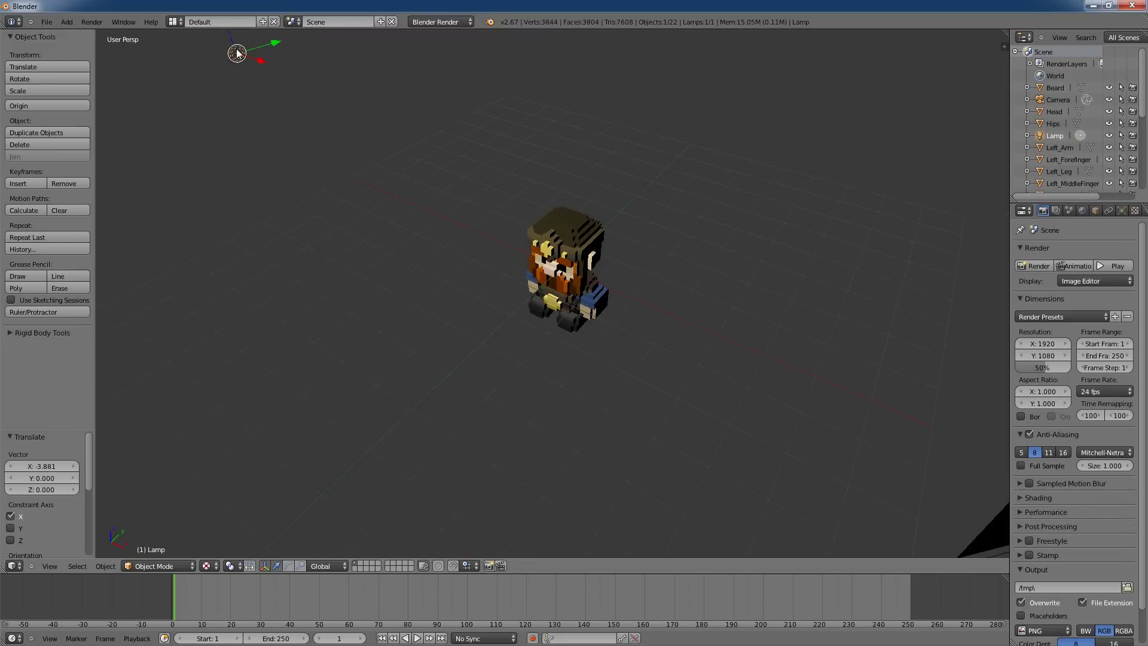
scroll(350, 149, down, 2)
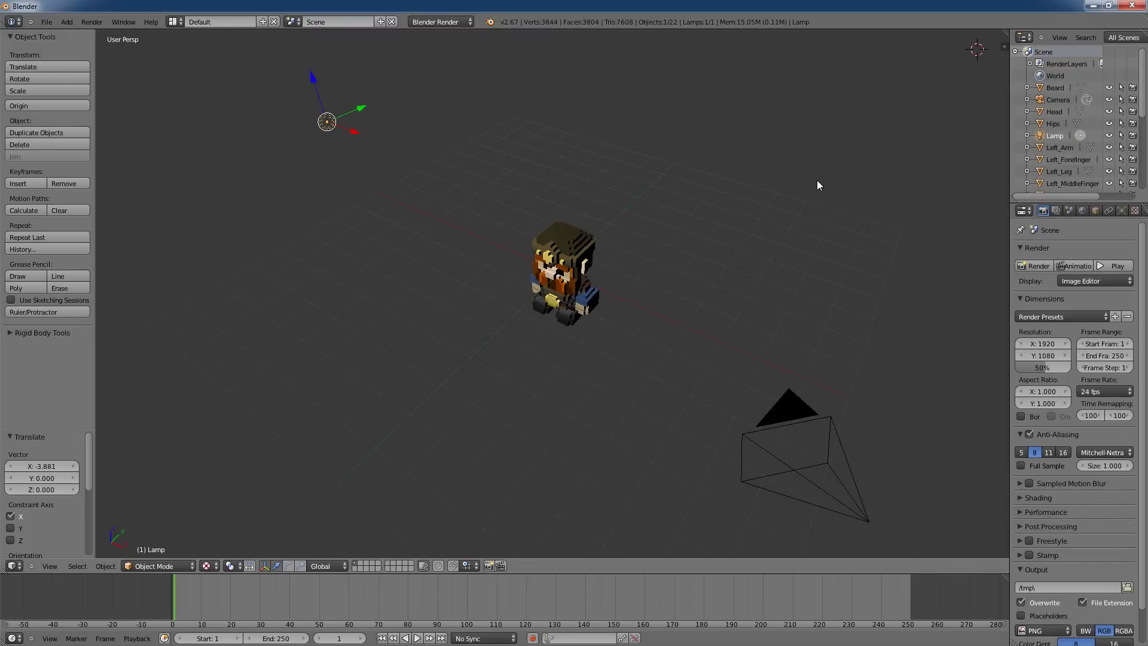
middle_drag(793, 216, 712, 233)
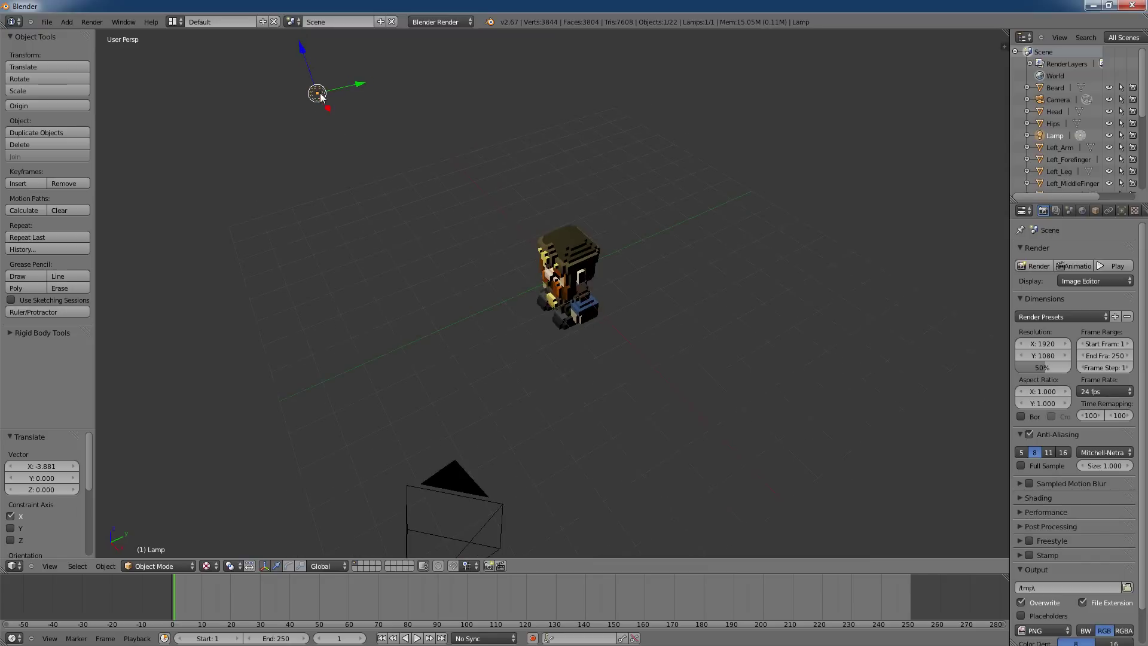
Step: Delete the lamp from the scene
key(x)
click(299, 95)
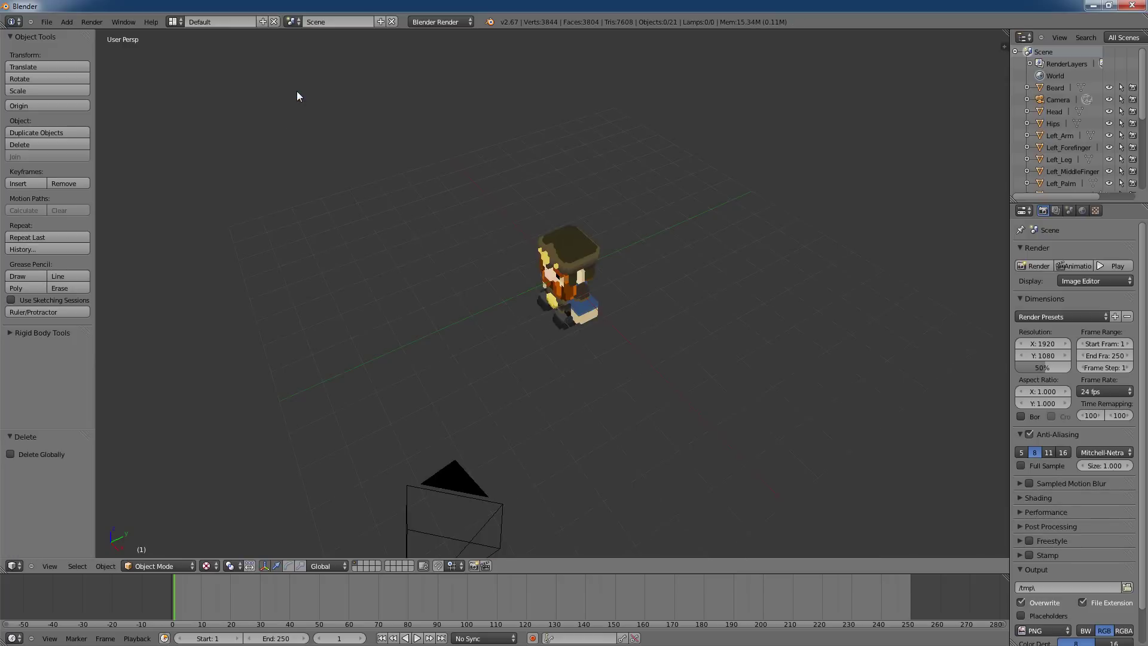
middle_drag(562, 379, 633, 364)
scroll(627, 289, up, 3)
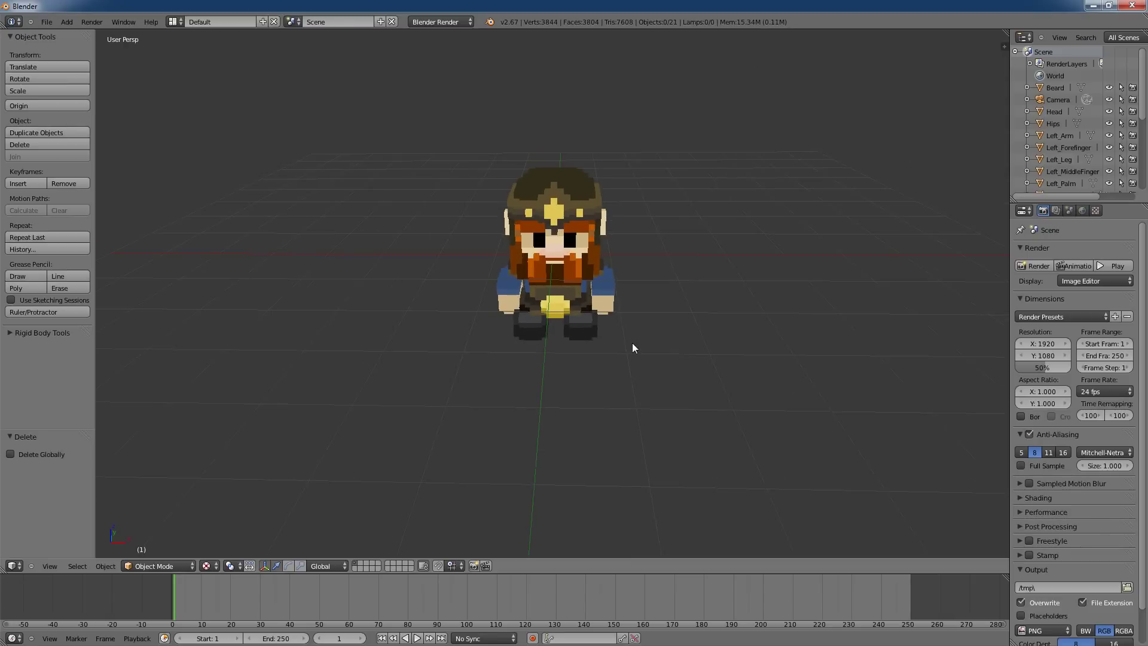
scroll(658, 245, down, 2)
Step: Select all objects and check the dwarf from the side and above
key(a)
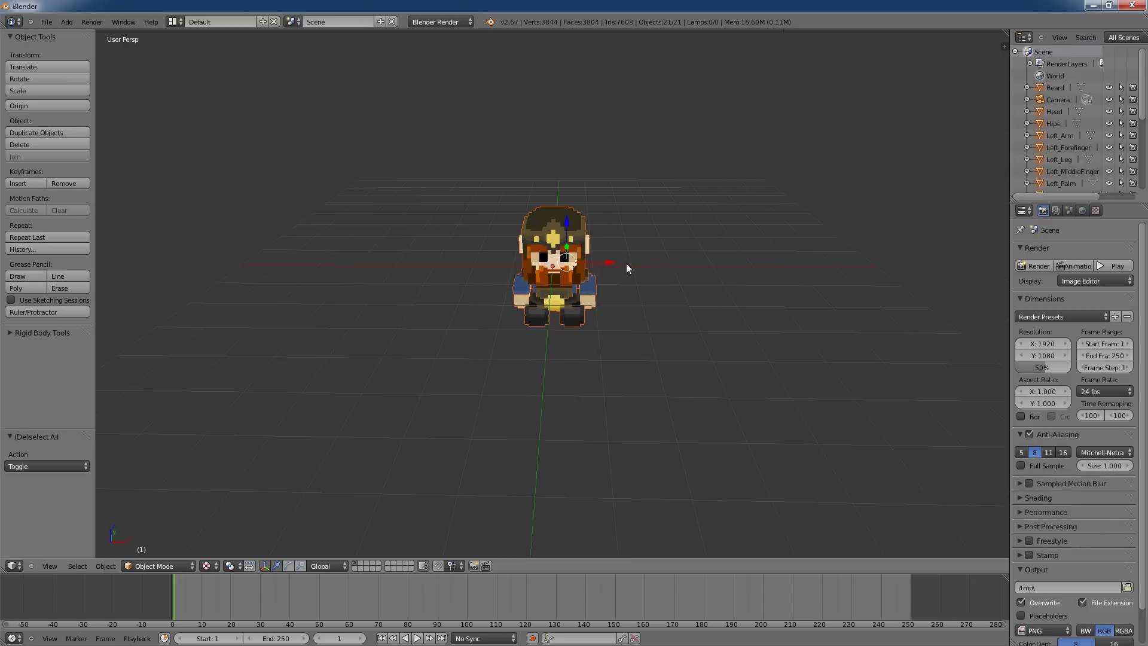
middle_drag(603, 392, 604, 358)
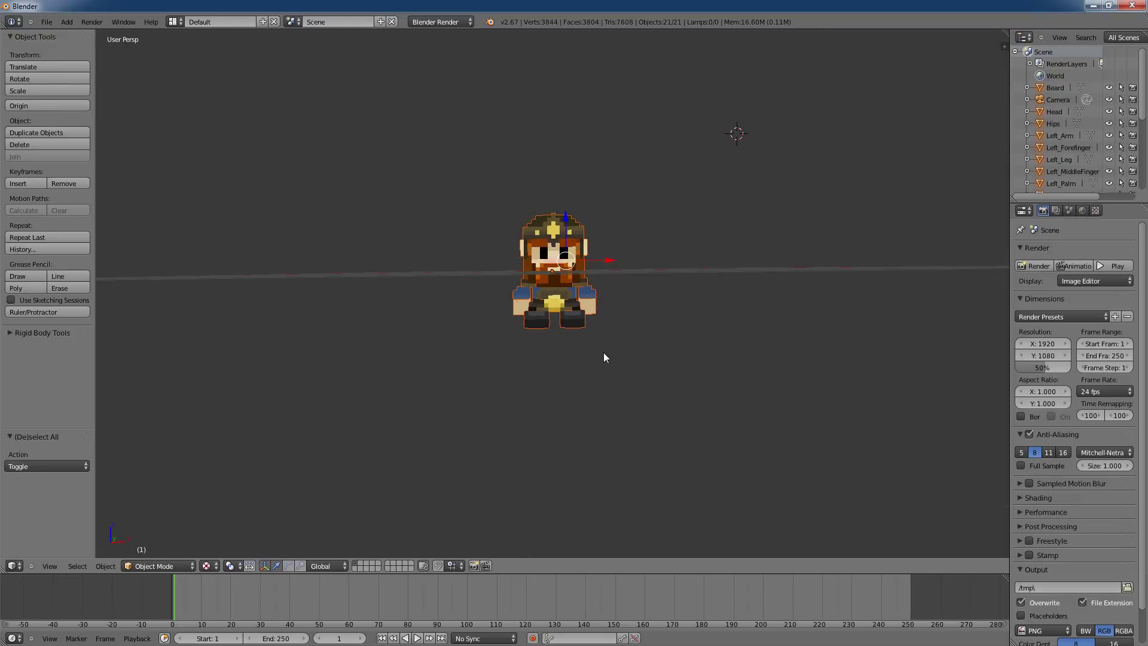
mouse_move(711, 312)
middle_down()
mouse_move(685, 366)
mouse_move(621, 388)
mouse_move(650, 389)
mouse_move(738, 310)
mouse_move(726, 306)
middle_up()
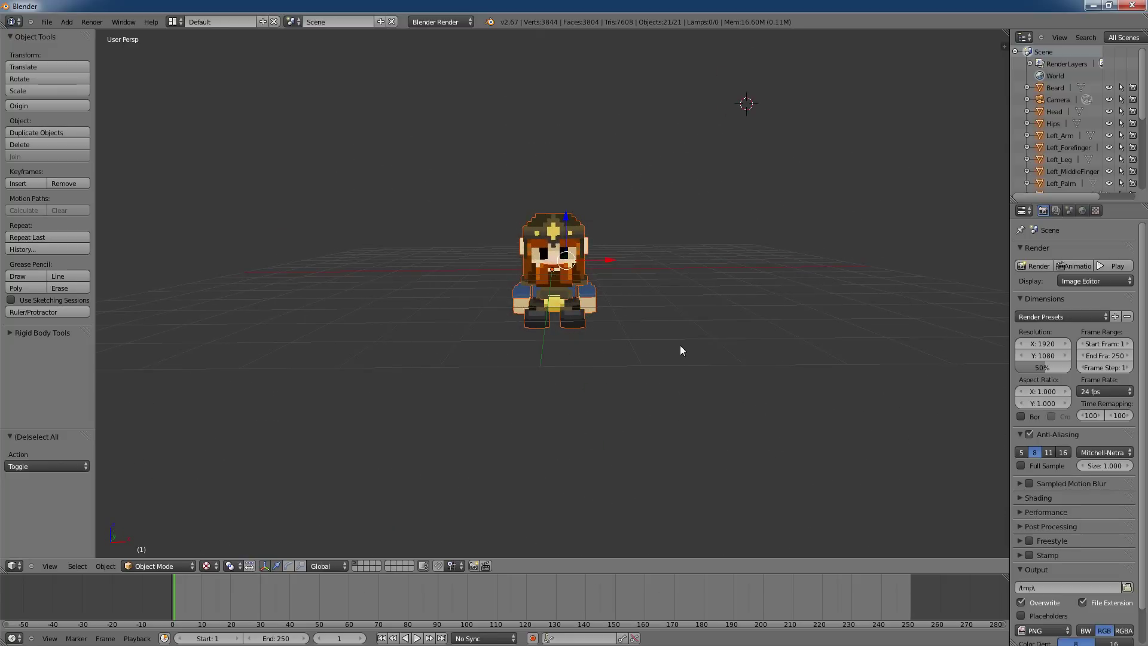
mouse_move(680, 346)
middle_down()
mouse_move(681, 326)
mouse_move(684, 347)
mouse_move(690, 333)
middle_up()
Step: Check the dwarf in orthographic front and right views
key(KP_1)
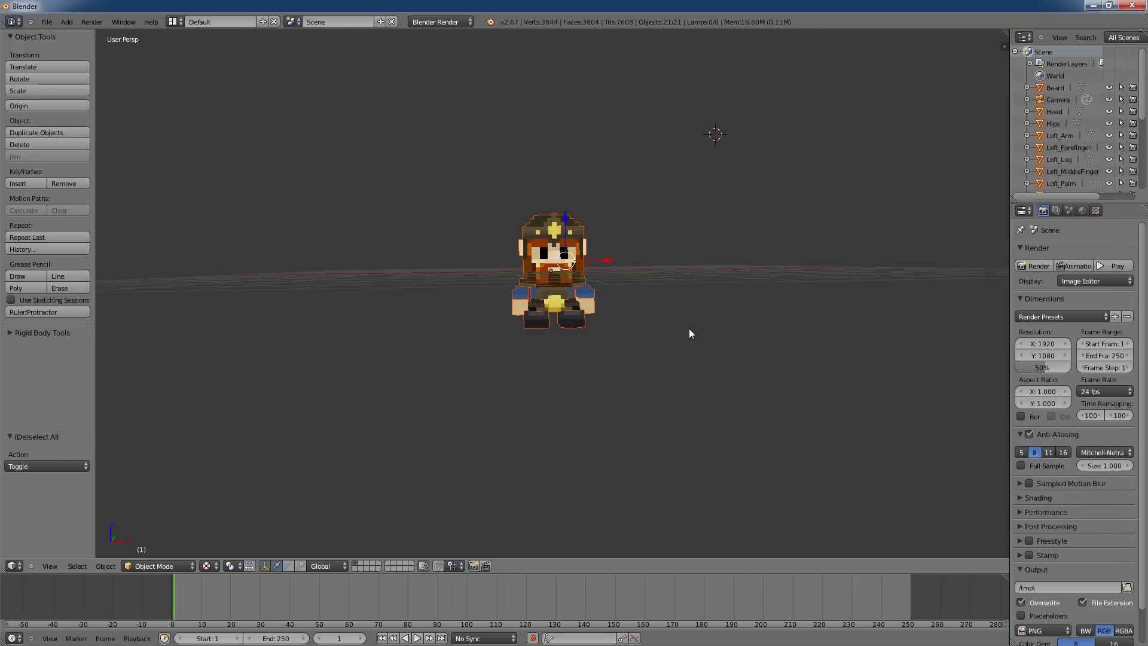
key(KP_5)
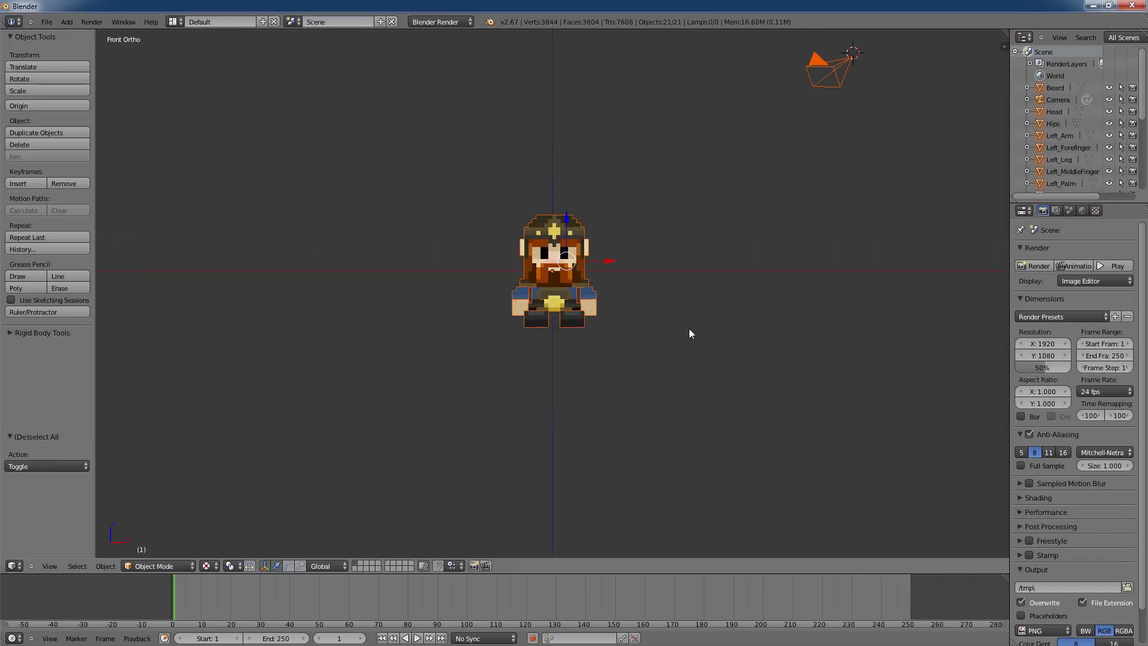
key(KP_3)
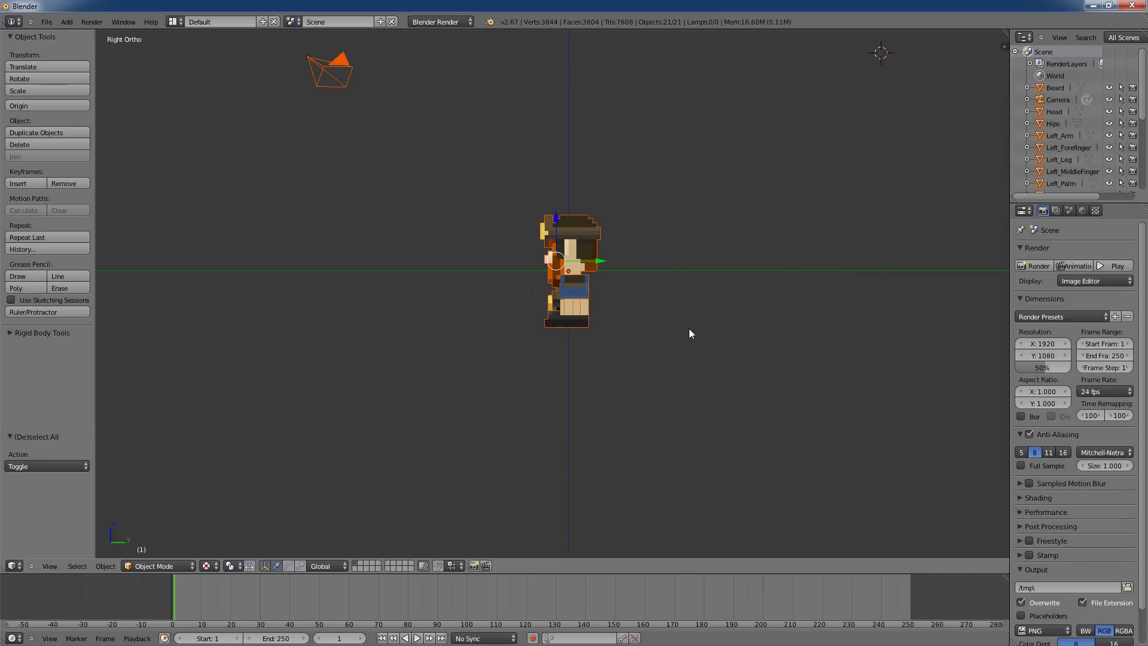
key(KP_1)
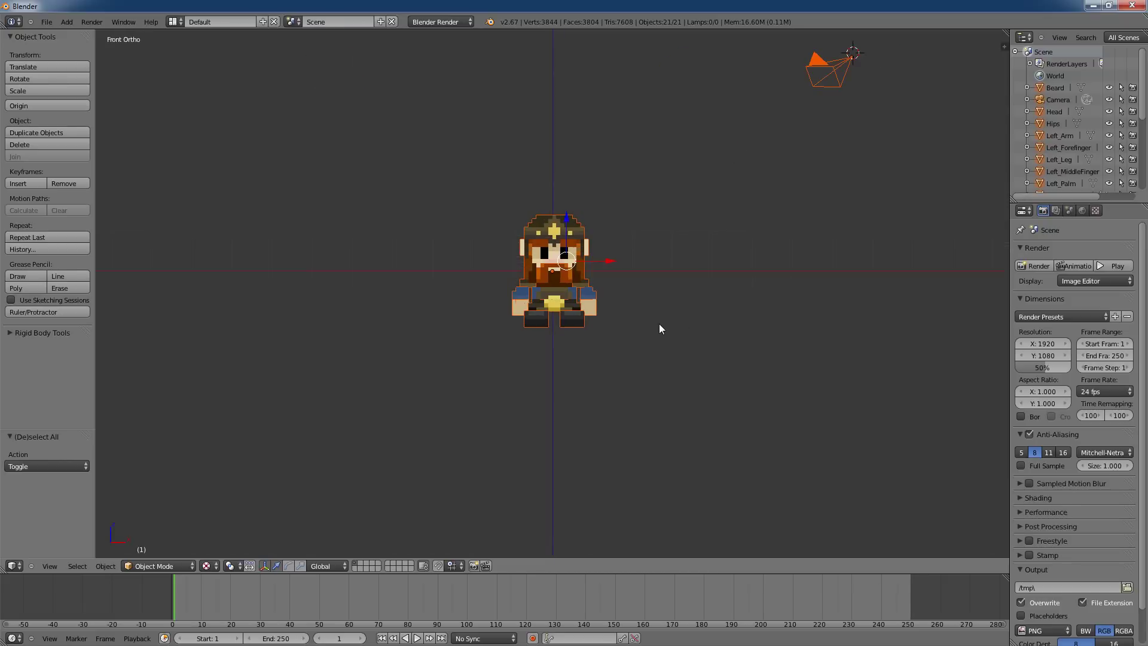
key(KP_5)
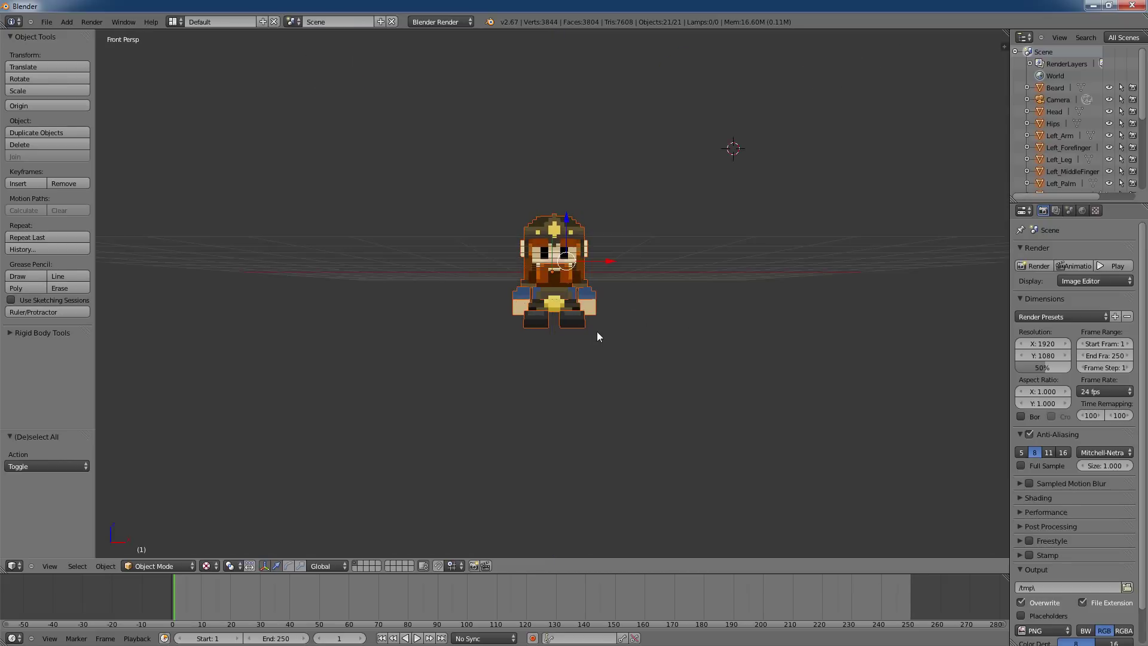
key(KP_5)
scroll(568, 311, up, 5)
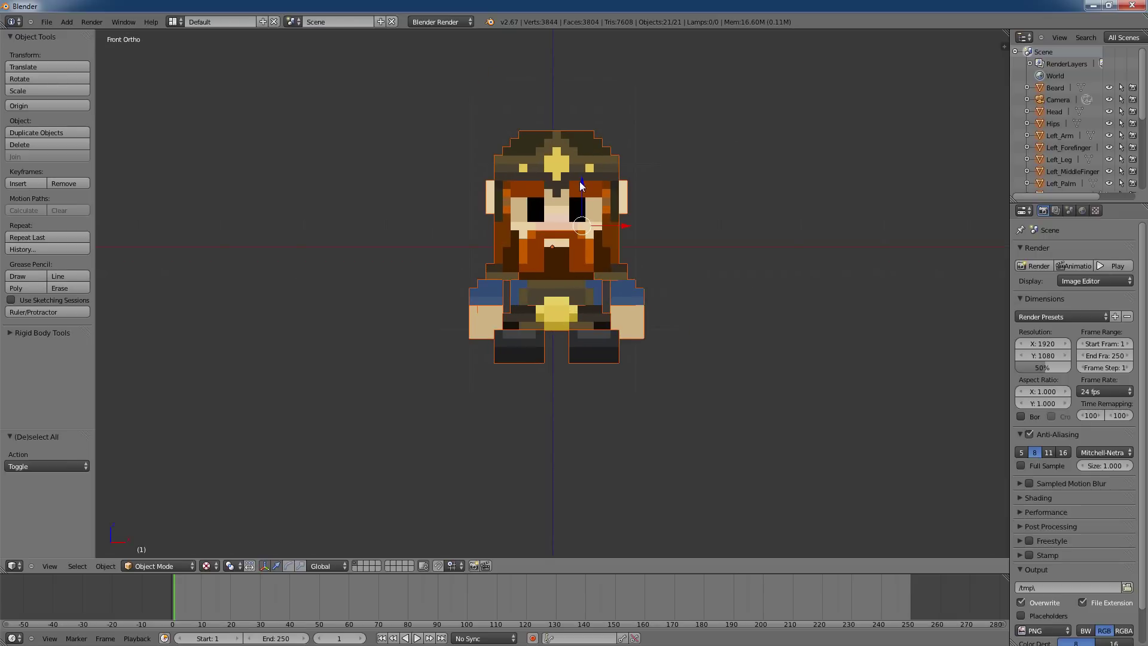
Step: Lift the dwarf 1.405 along Z and shift it -0.036 along X
drag(582, 182, 578, 66)
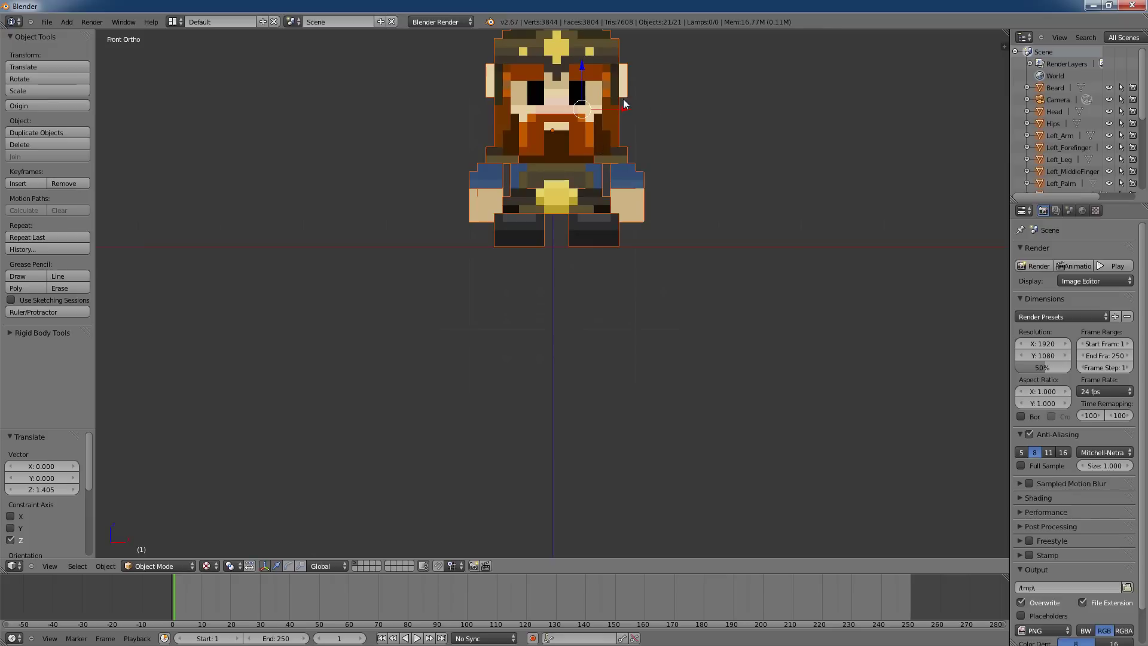
drag(624, 109, 620, 107)
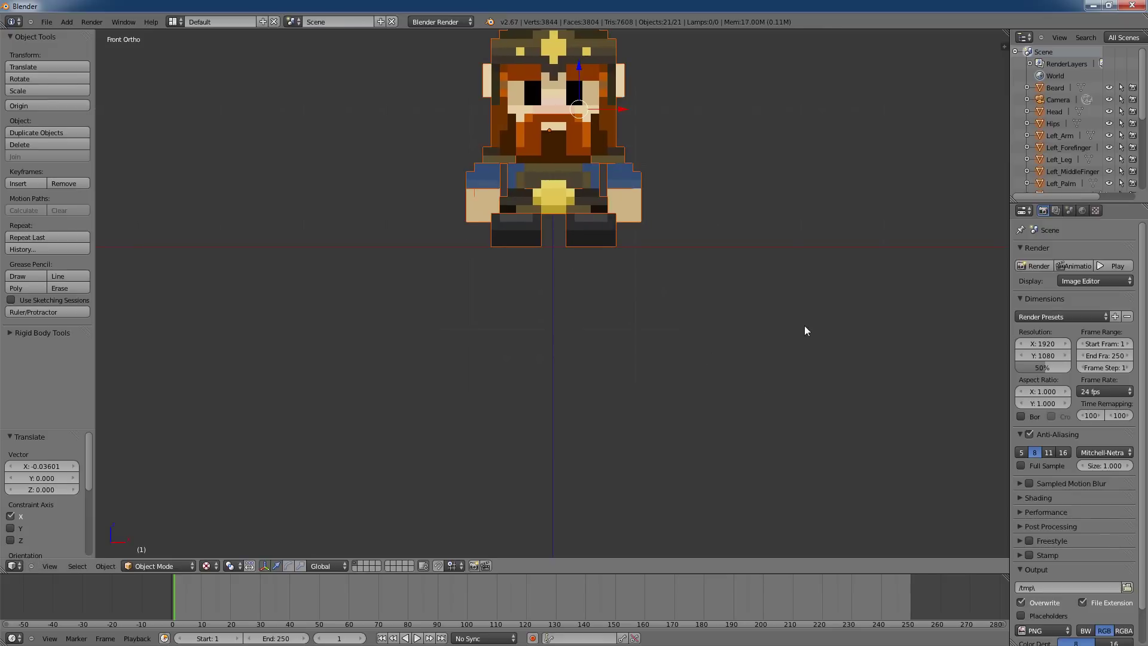
middle_drag(799, 327, 793, 278)
scroll(800, 349, down, 5)
scroll(784, 328, up, 2)
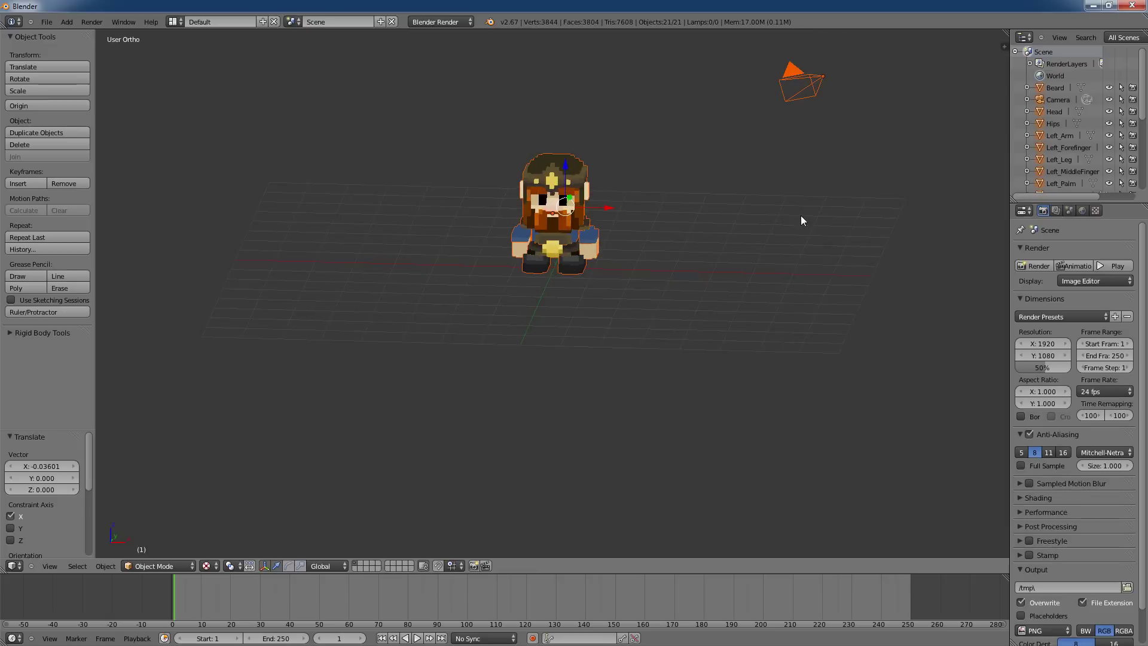
Step: Pick the camera out from the overlapping objects and delete it
middle_drag(803, 221, 719, 234)
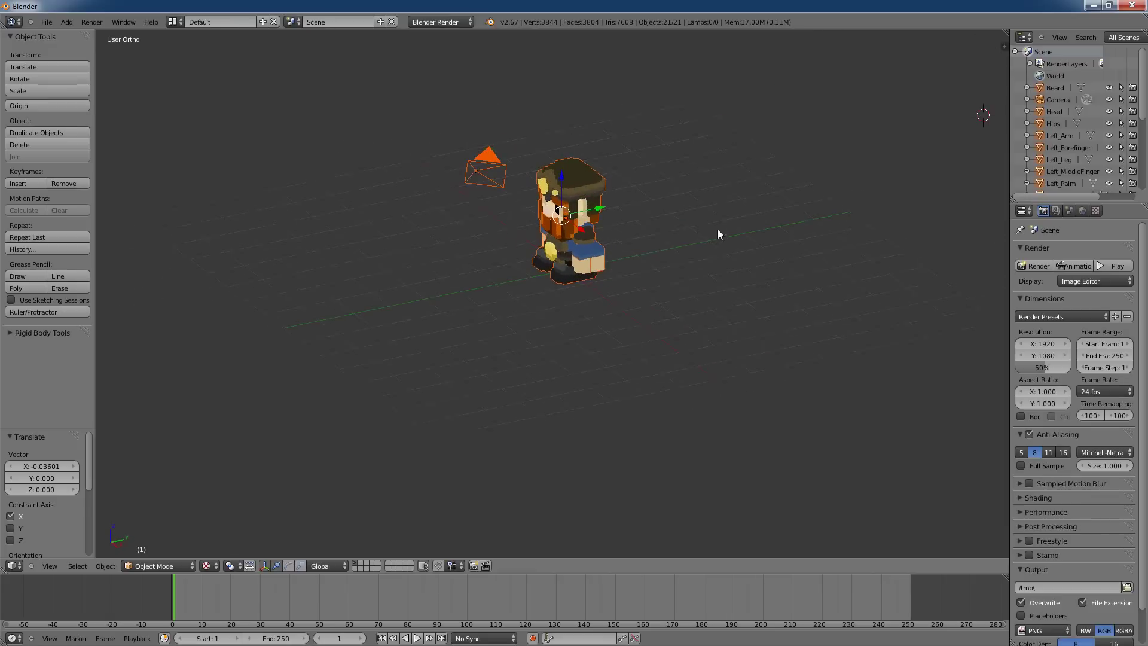
right_click(486, 161)
alt+right_click(486, 156)
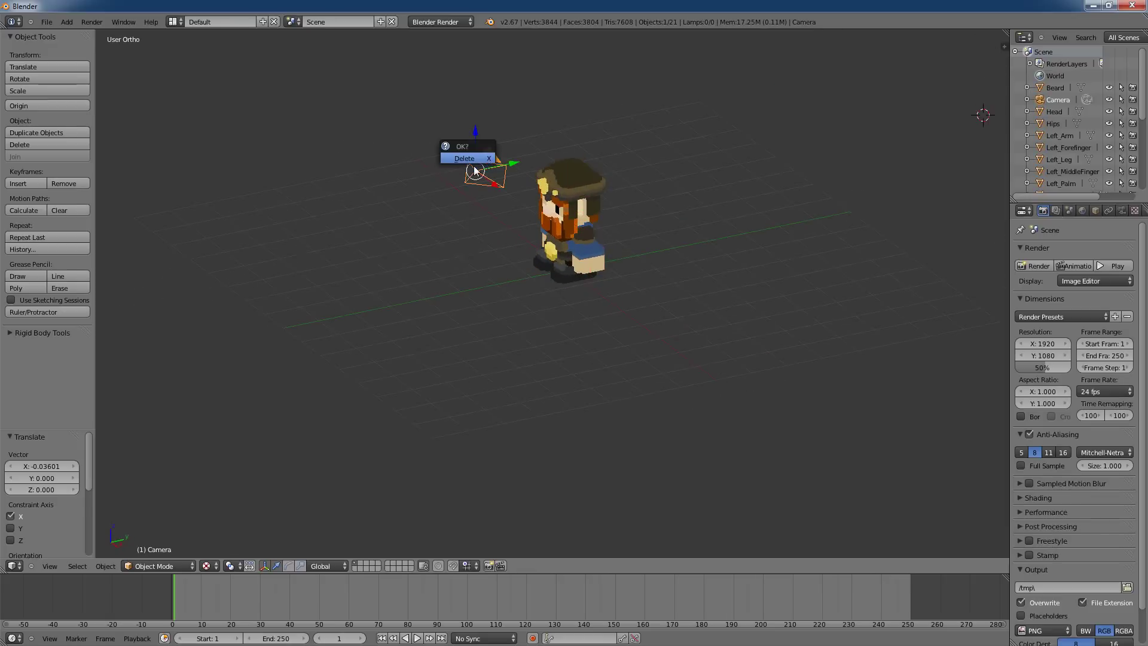
click(481, 157)
key(x)
click(469, 150)
middle_drag(682, 313, 783, 213)
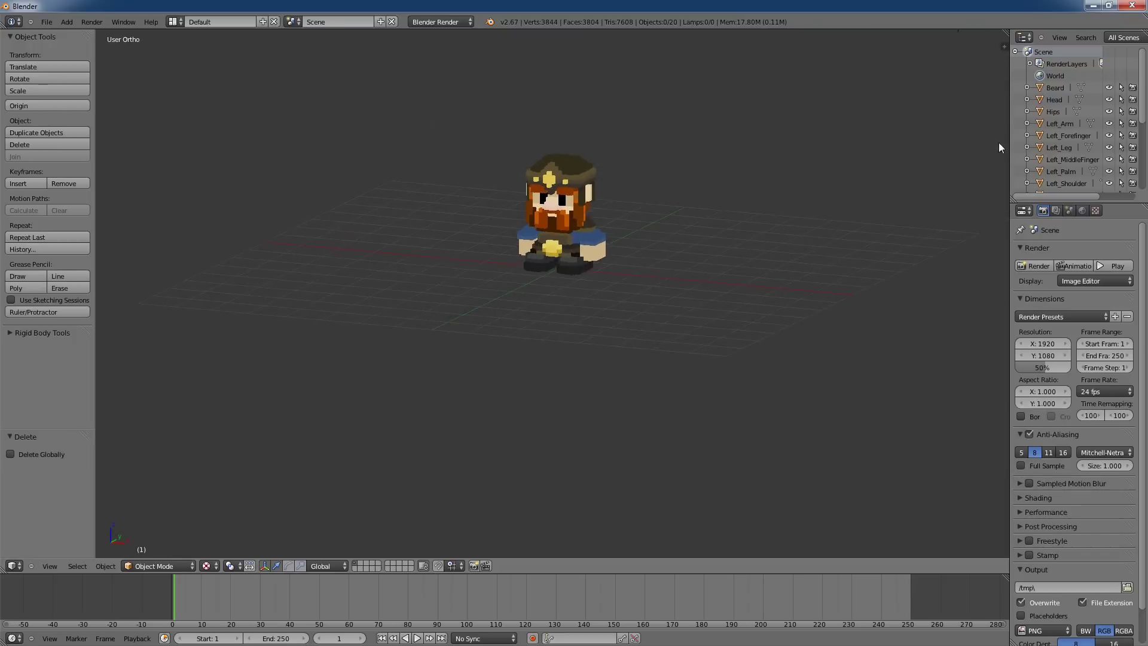
Step: Select Beard, Head, Hips, Left_Arm, Left_Forefinger, Left_Leg and Left_MiddleFinger in turn in the Outliner
click(1055, 86)
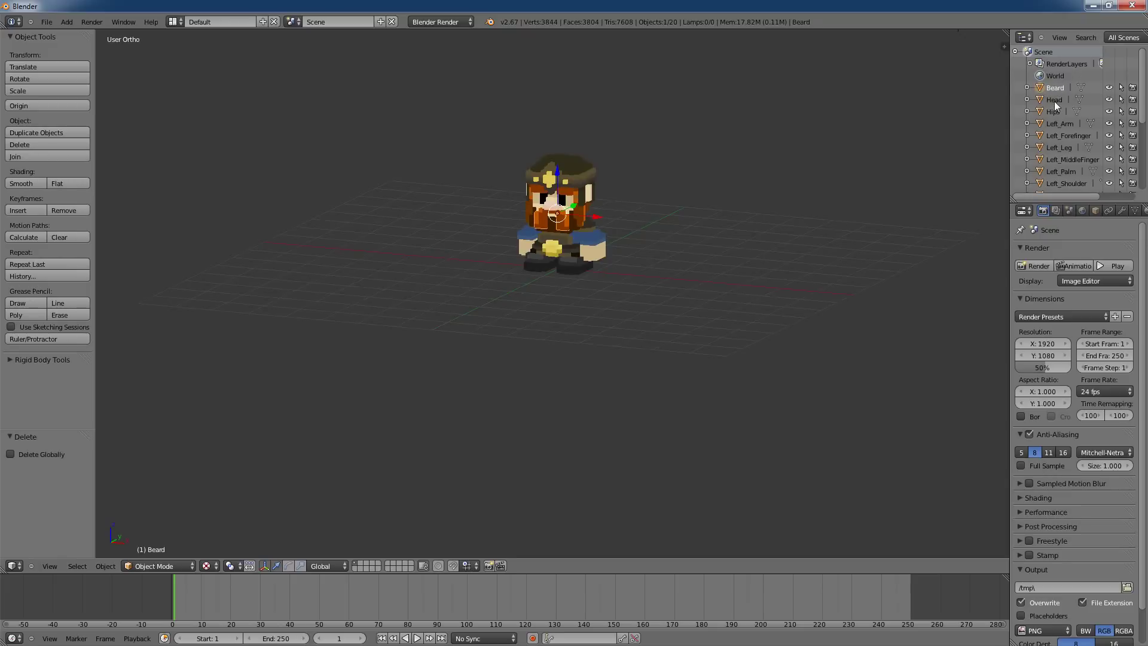
click(1054, 101)
click(1053, 113)
click(1059, 124)
click(1059, 136)
click(1056, 148)
click(1067, 160)
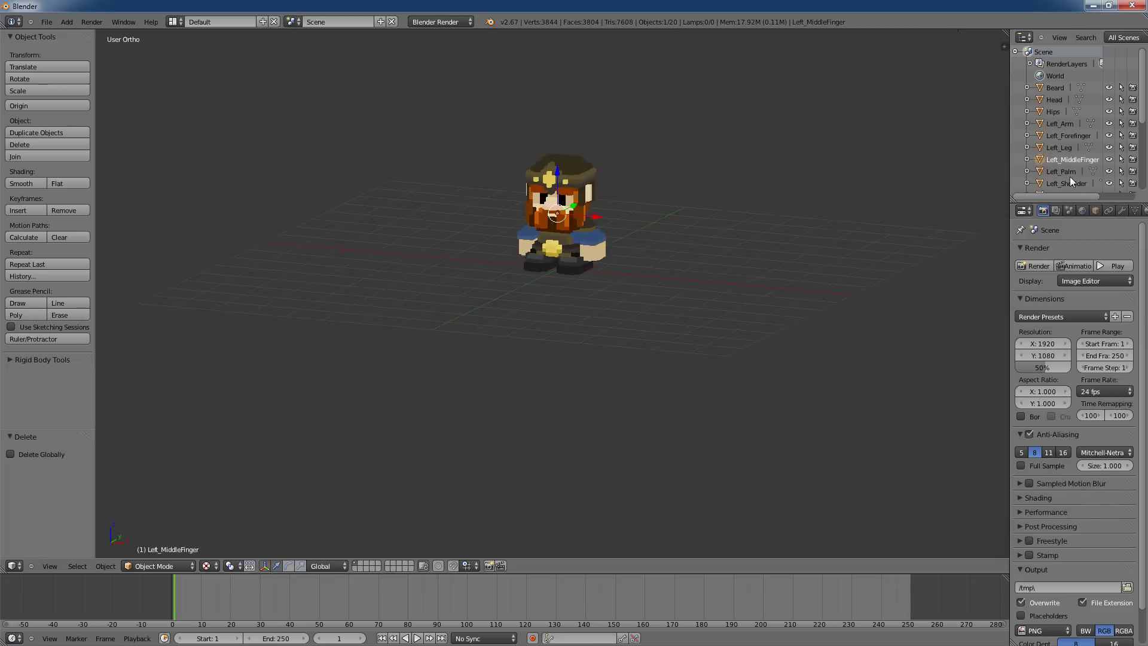
Step: Zoom and pan to frame the whole character, then select Left_Arm
scroll(764, 232, up, 5)
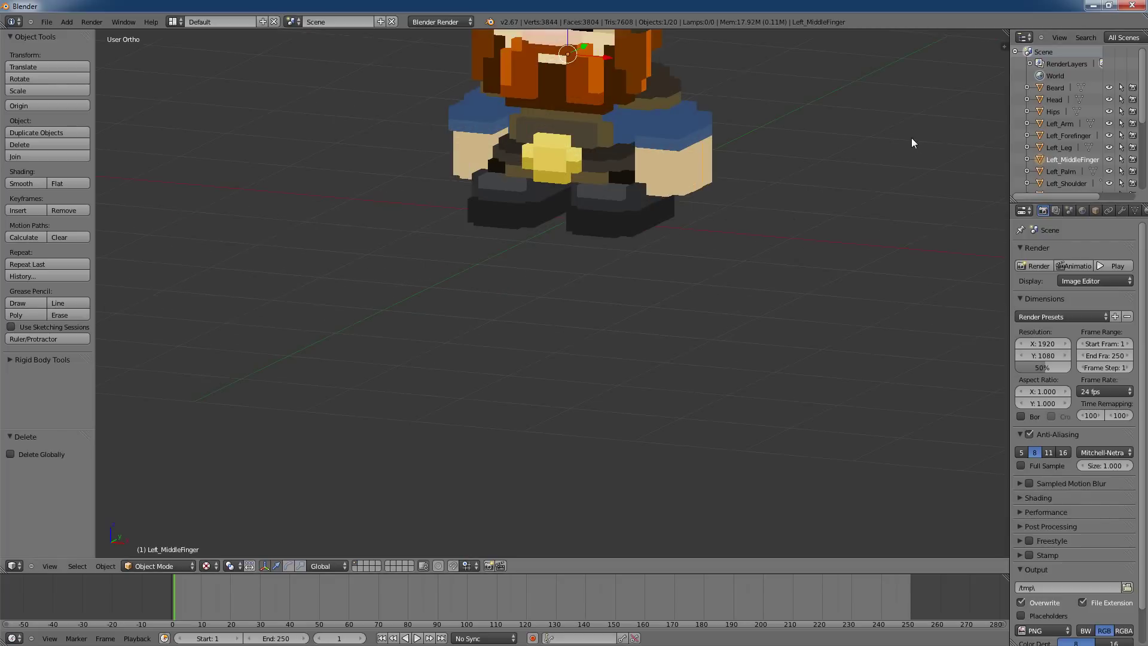
shift+middle_drag(907, 118, 655, 327)
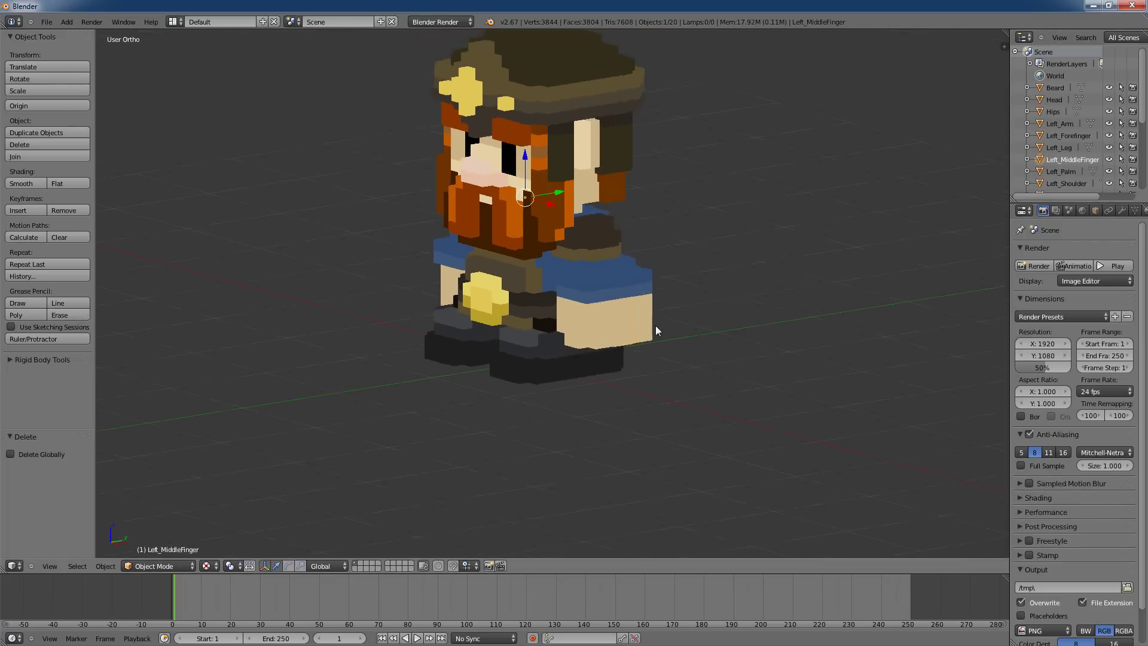
click(1062, 123)
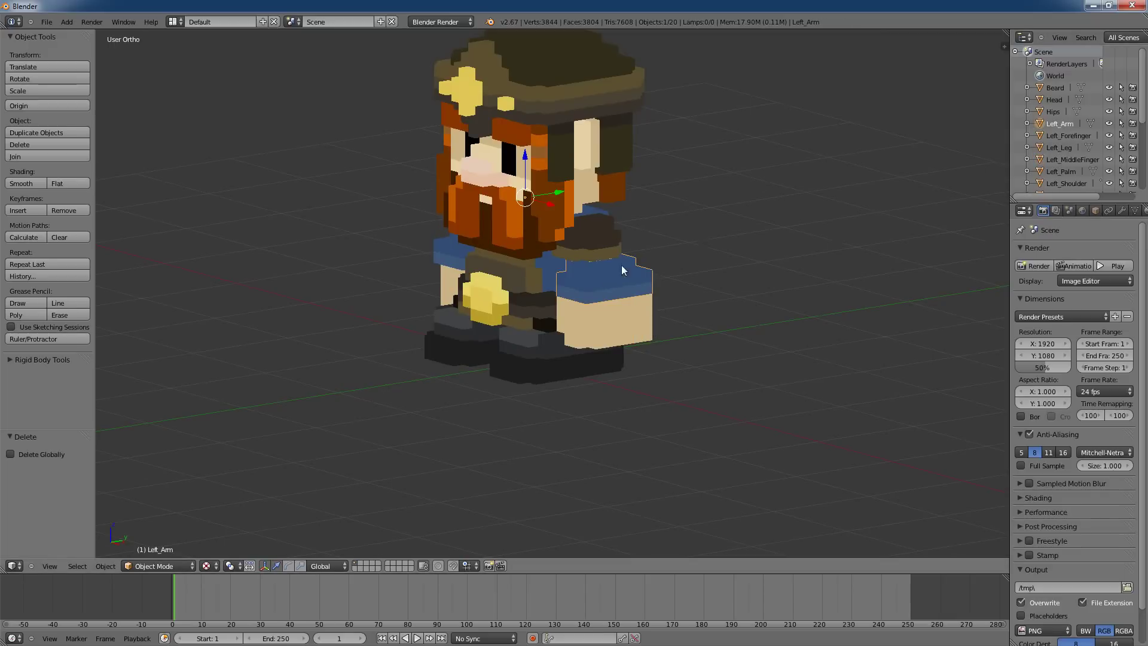
key(g)
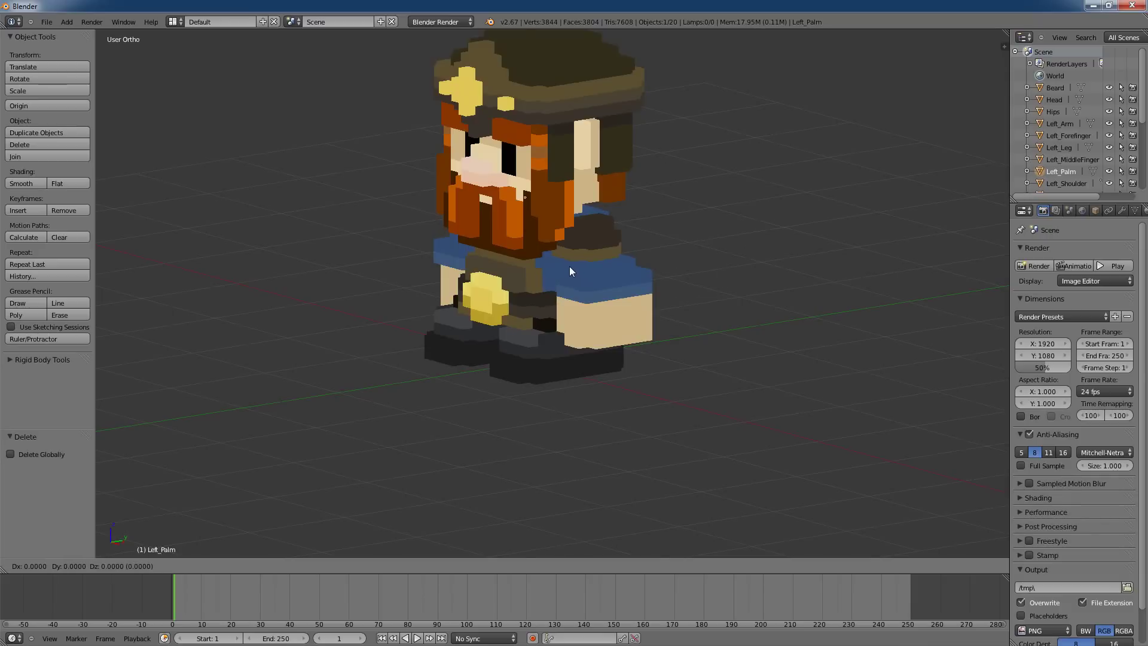
key(z)
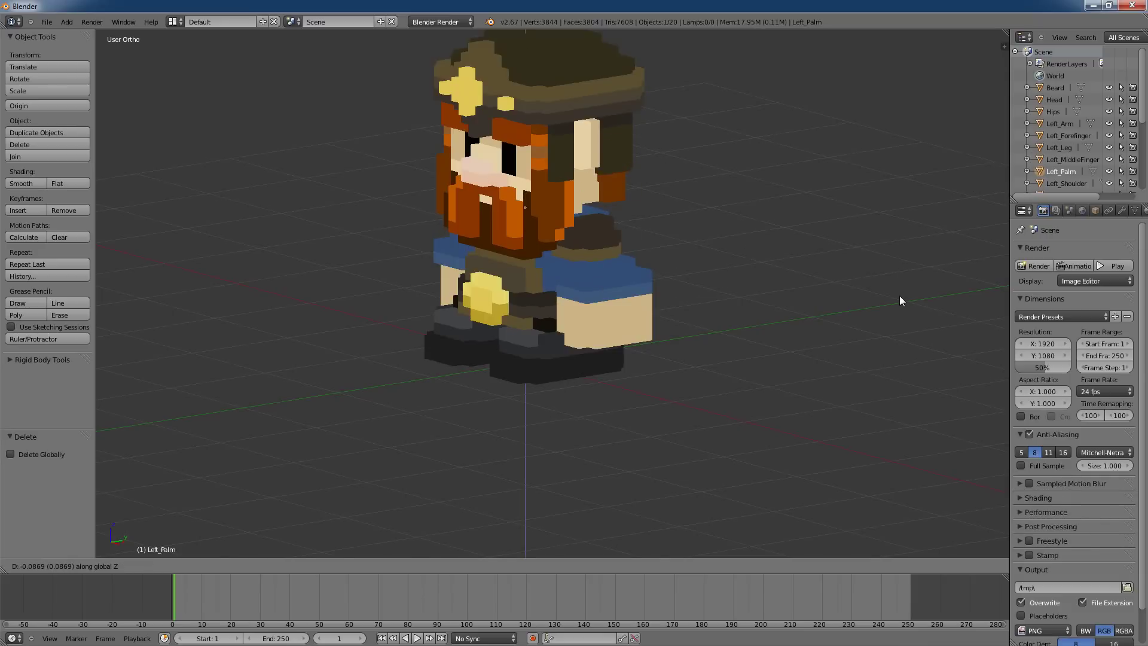
click(915, 278)
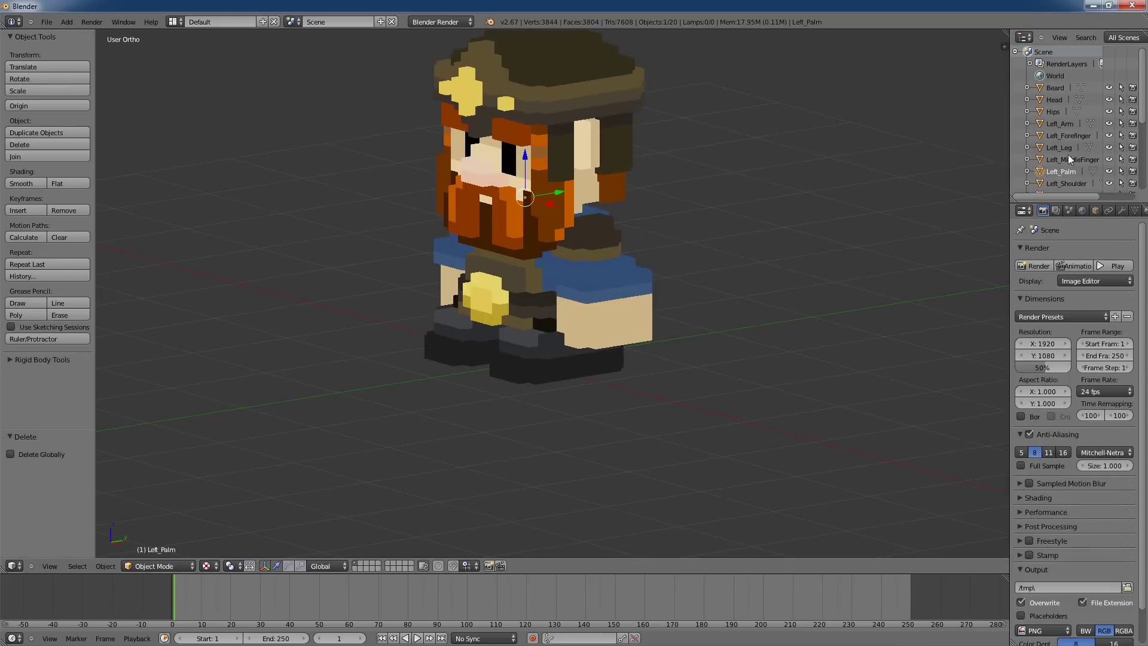
click(1075, 122)
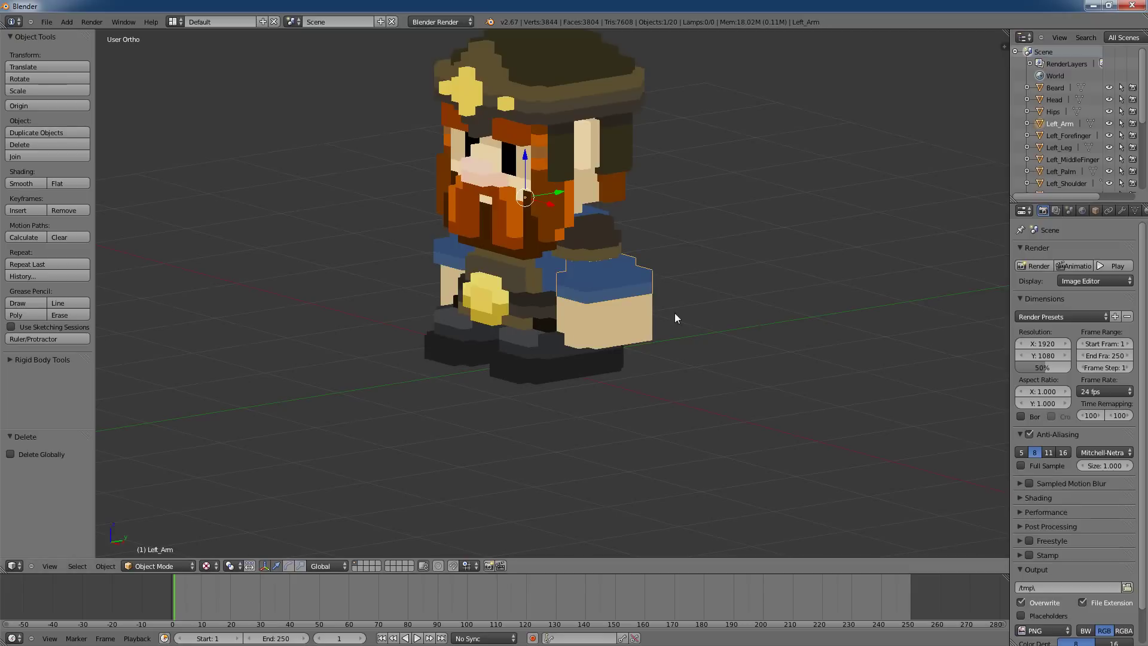
key(g)
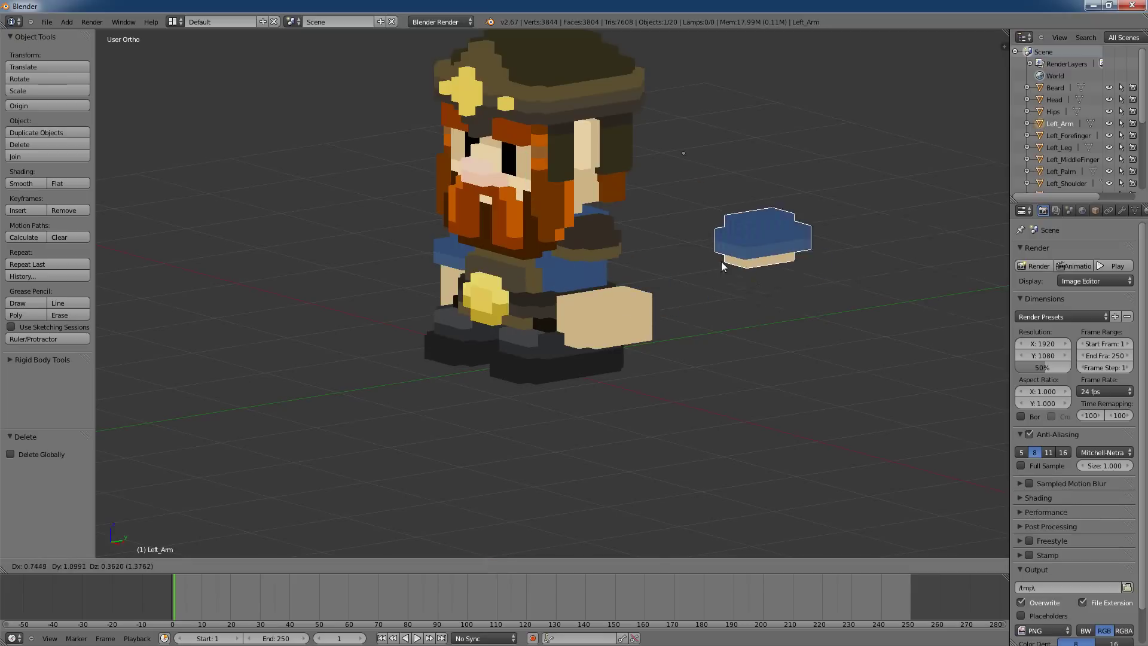
right_click(746, 281)
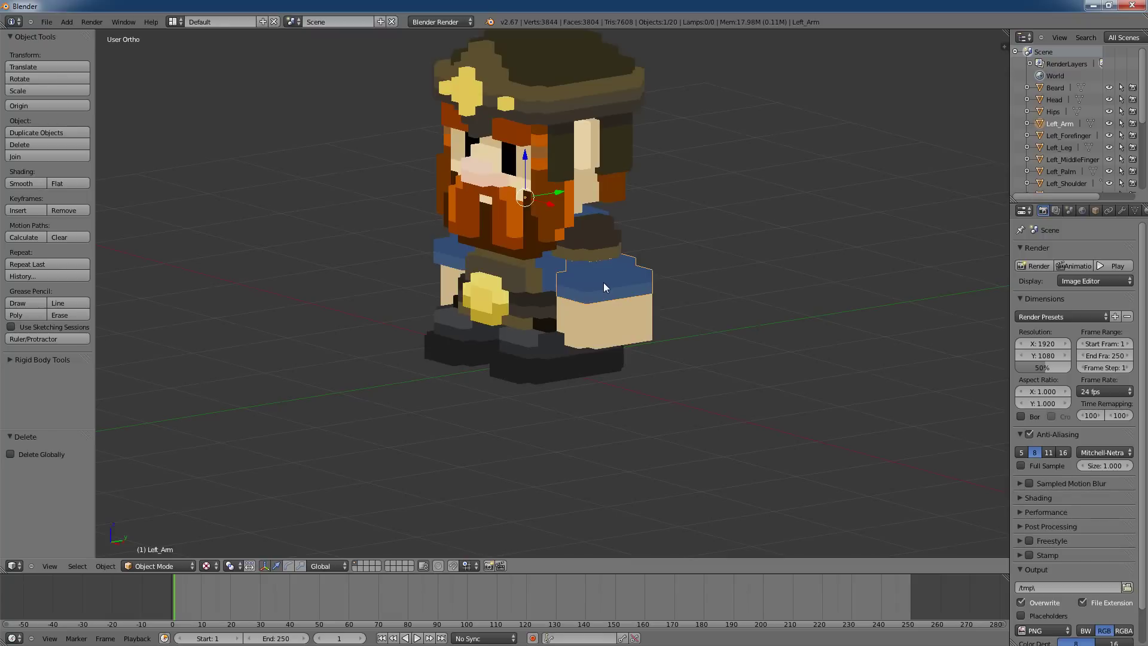
key(g)
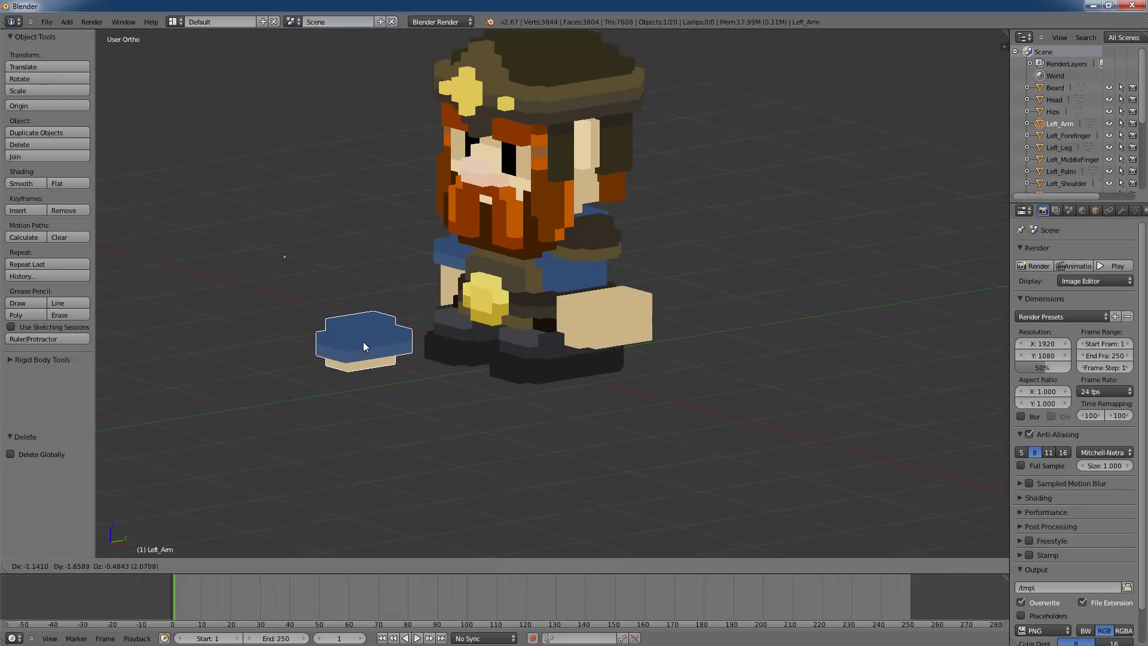
key(Escape)
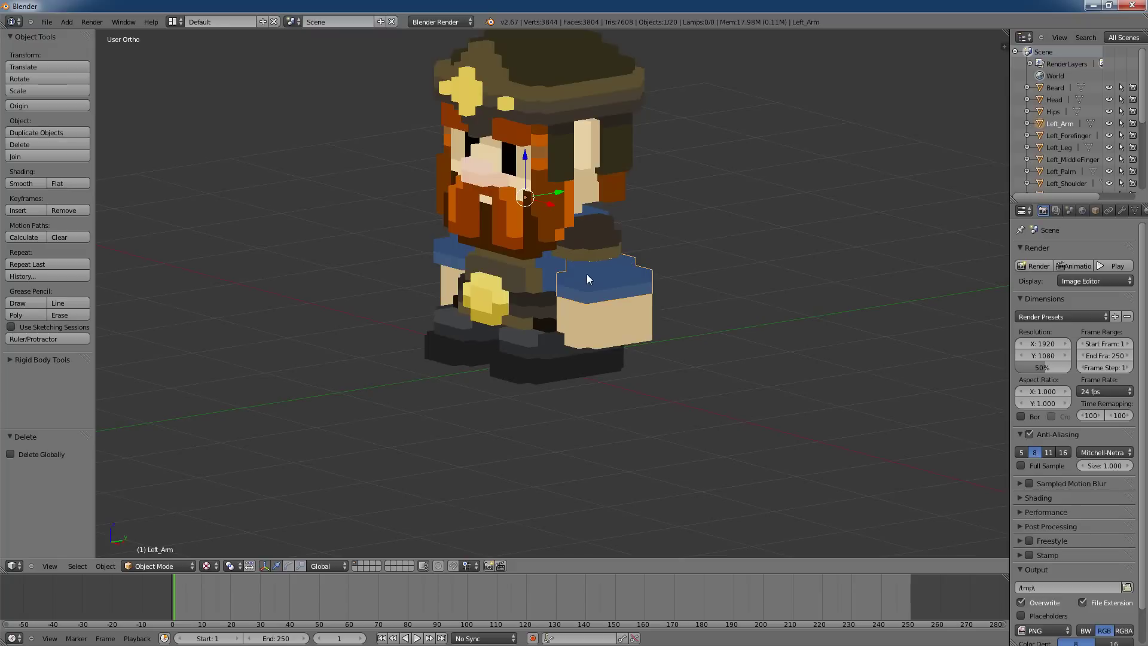
key(g)
click(812, 258)
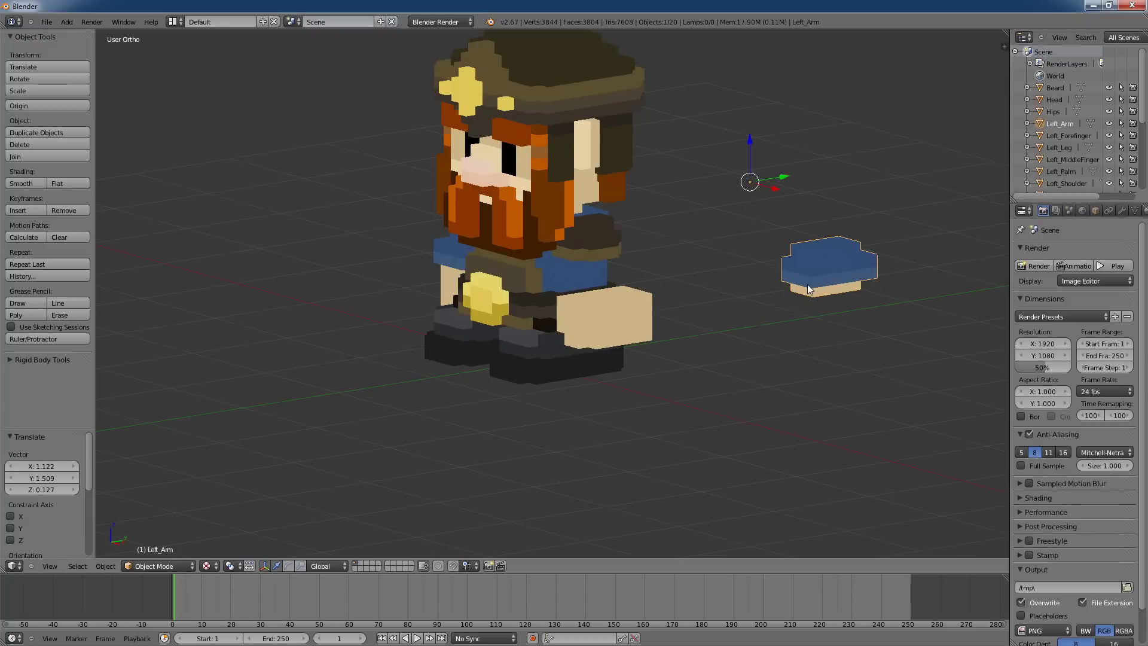
key(ctrl+z)
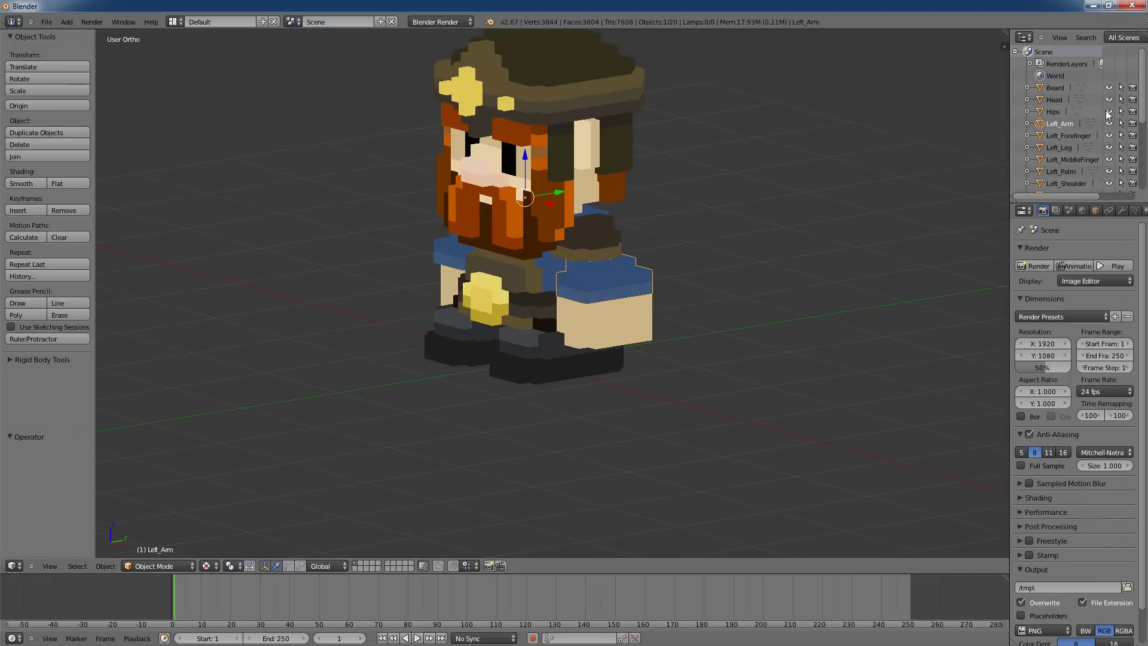
click(1071, 135)
click(1070, 148)
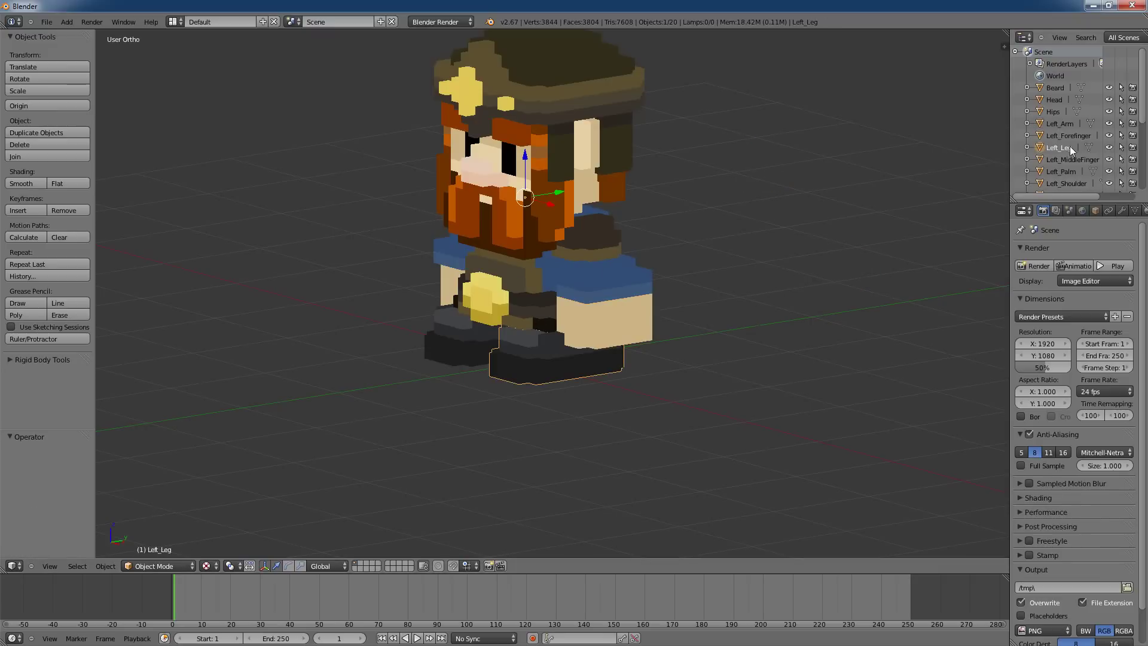
click(1064, 172)
click(1071, 151)
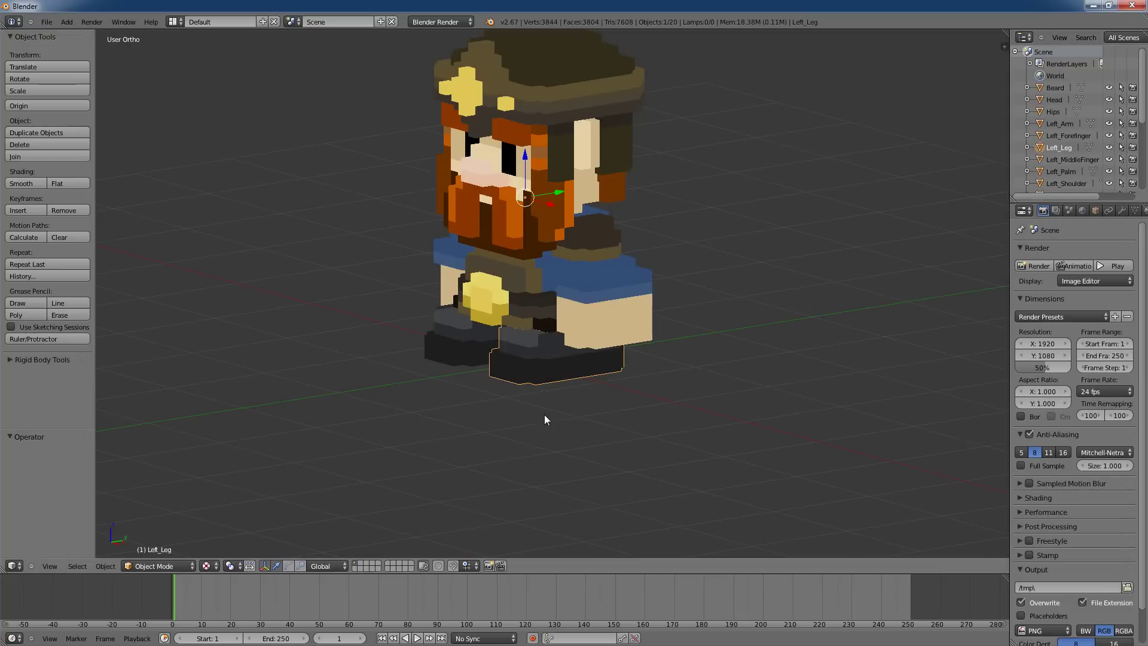
key(g)
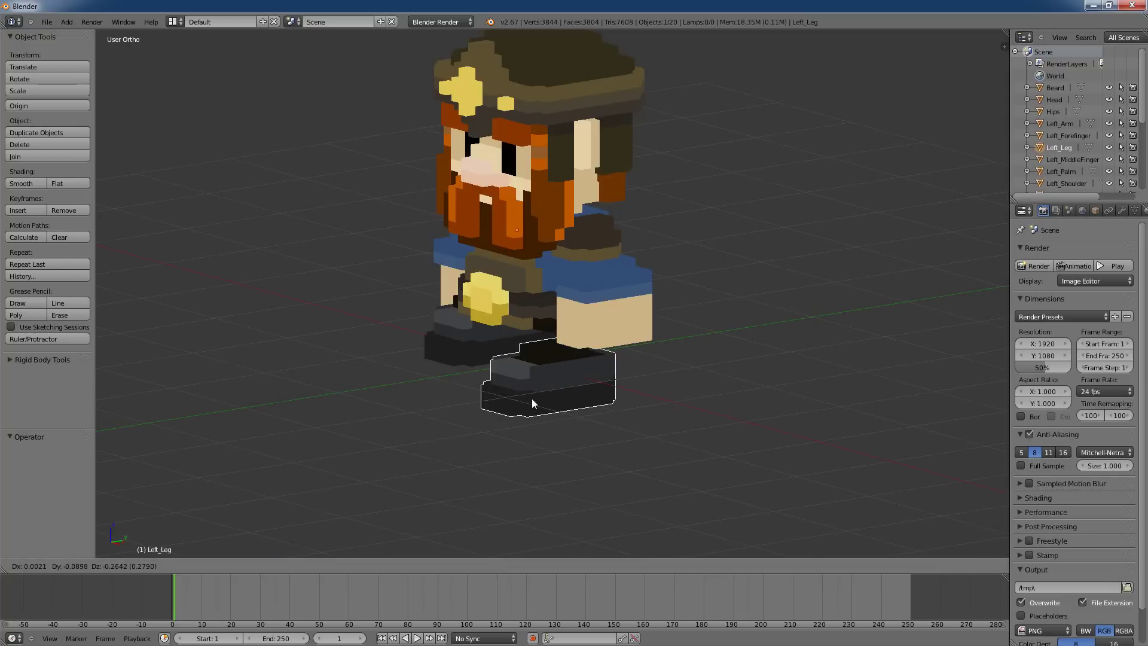
key(Escape)
middle_drag(714, 284, 752, 309)
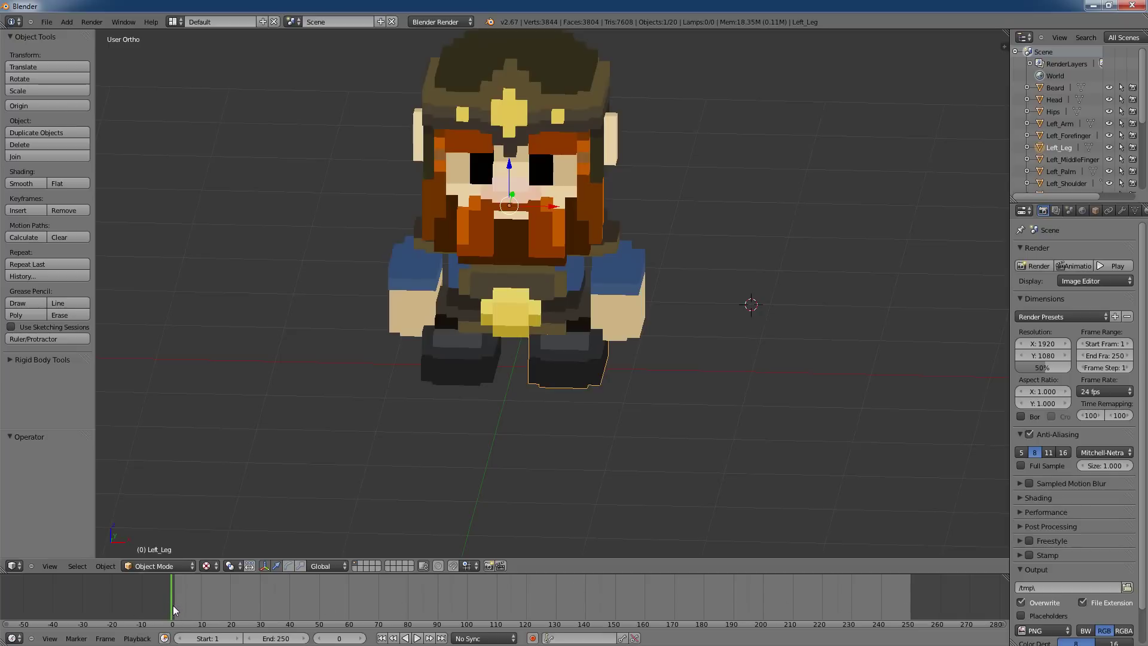
Step: At frame 164, place the 3D cursor beside the dwarf and select all twenty body-part objects
mouse_move(174, 605)
mouse_down()
mouse_move(482, 611)
mouse_move(931, 596)
mouse_move(691, 608)
mouse_move(171, 604)
mouse_up()
middle_drag(813, 297, 765, 288)
scroll(776, 274, down, 3)
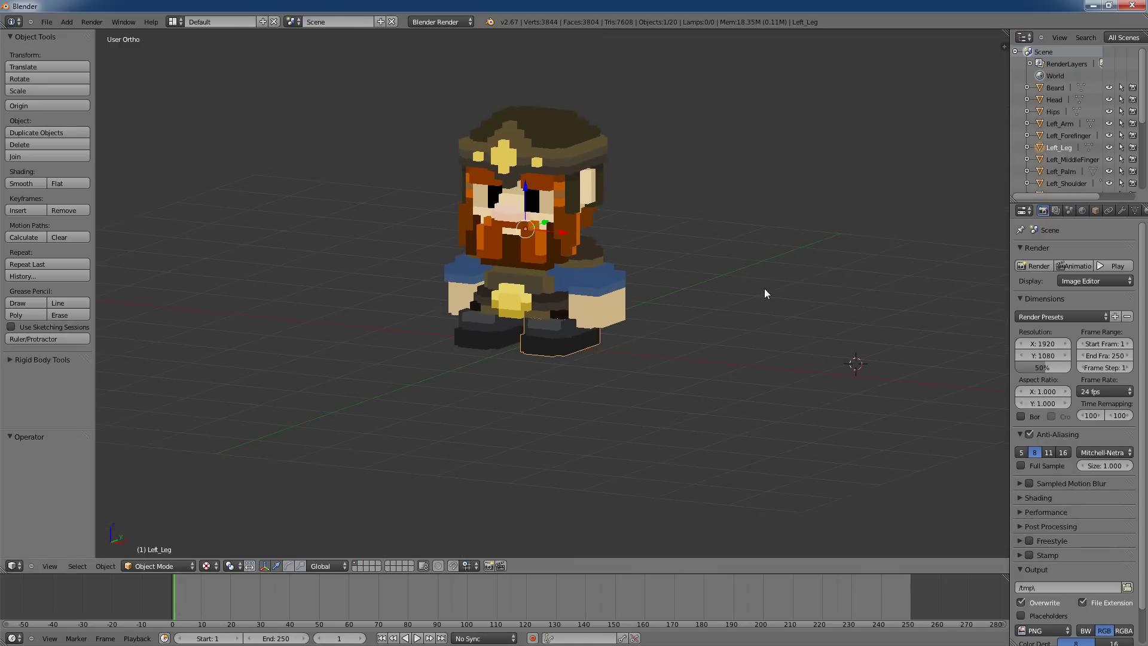
click(714, 294)
key(a)
key(a)
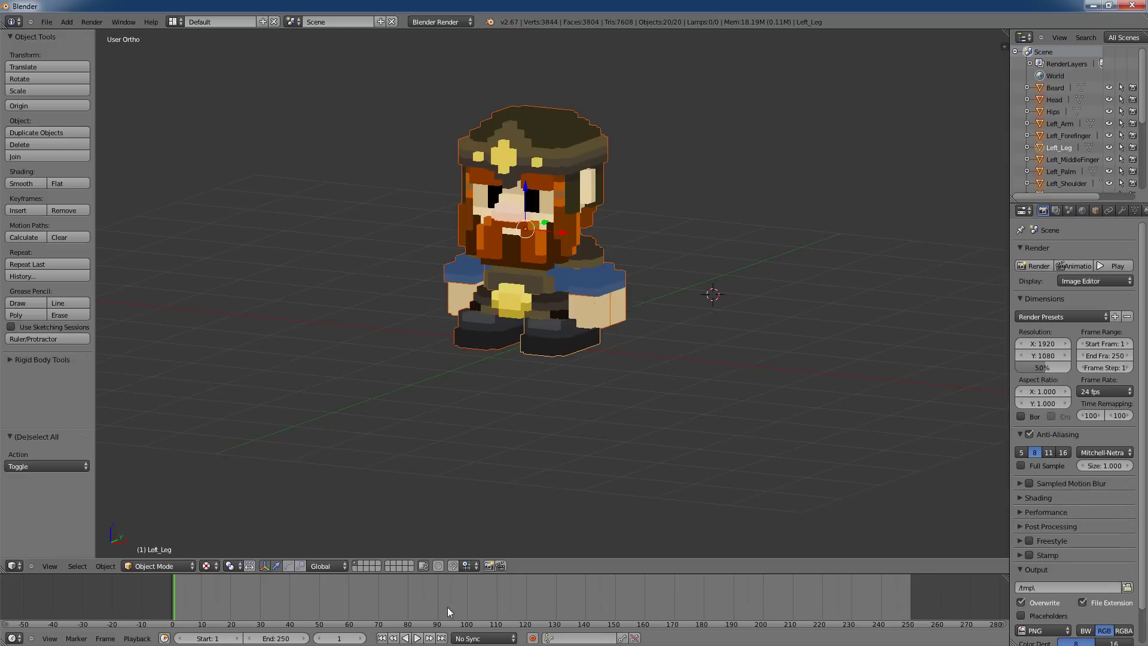
middle_drag(776, 337, 697, 358)
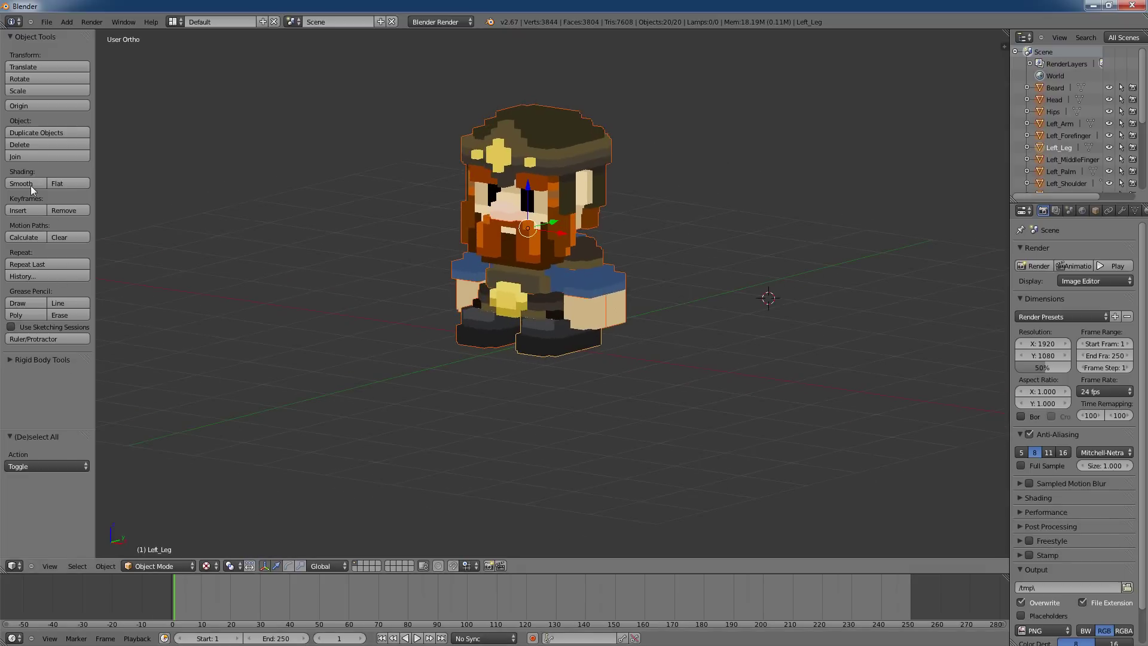